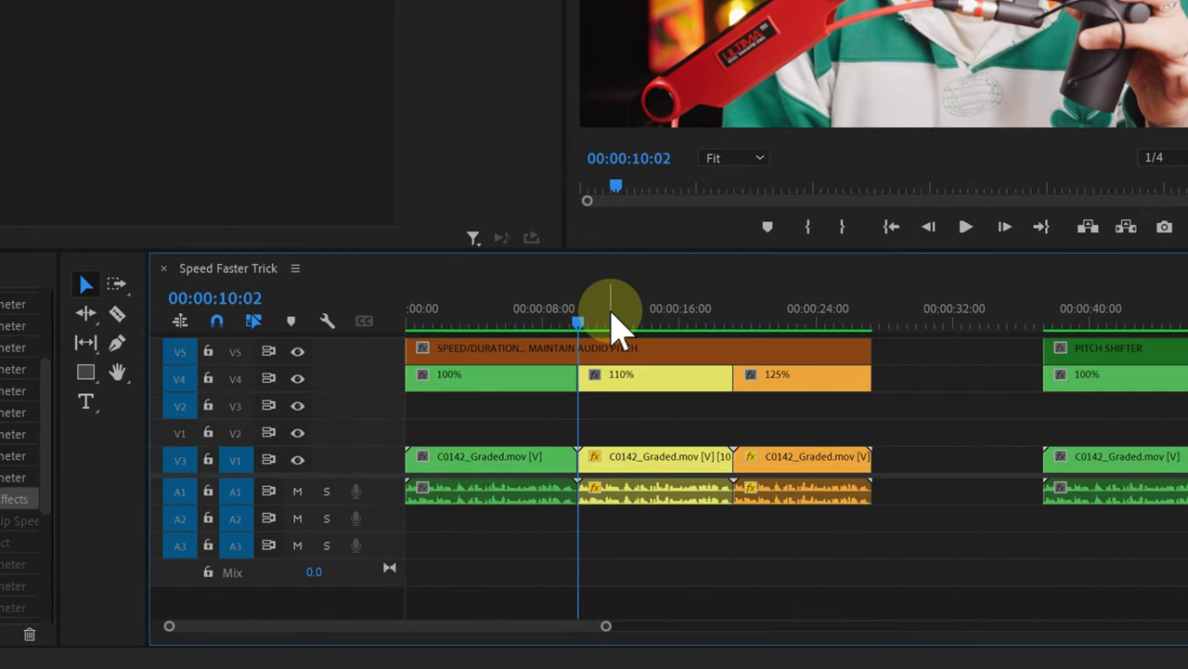
- Inspect the existing 110% demo clip's Speed/Duration settings without changing them
click(607, 319)
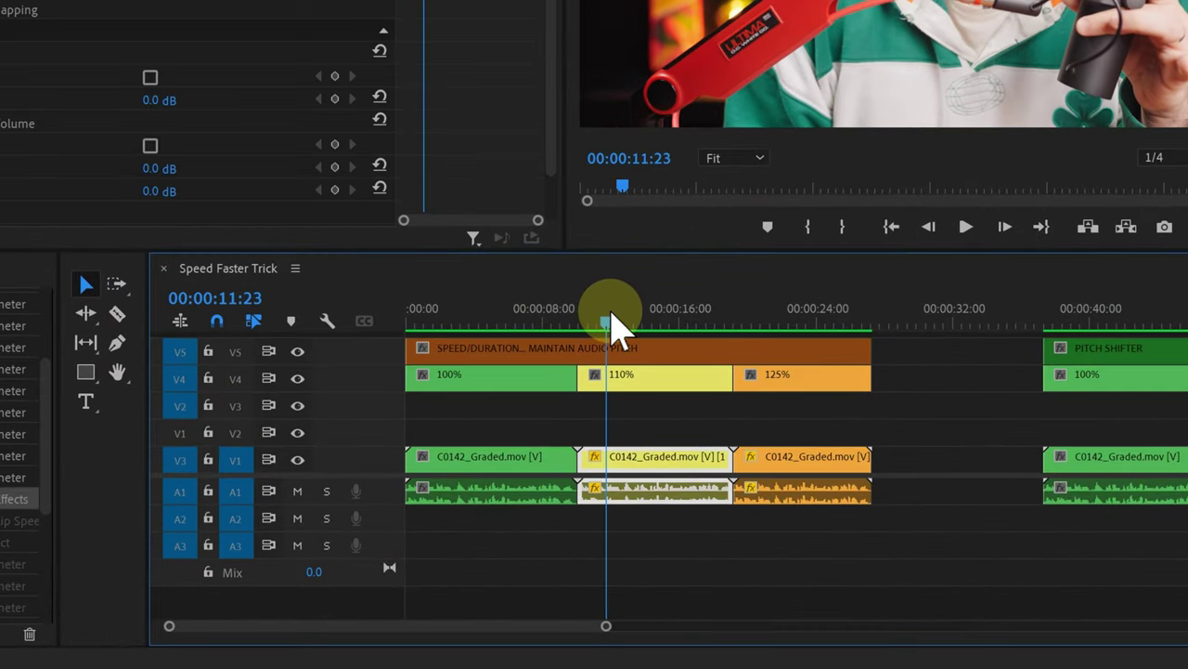
click(627, 385)
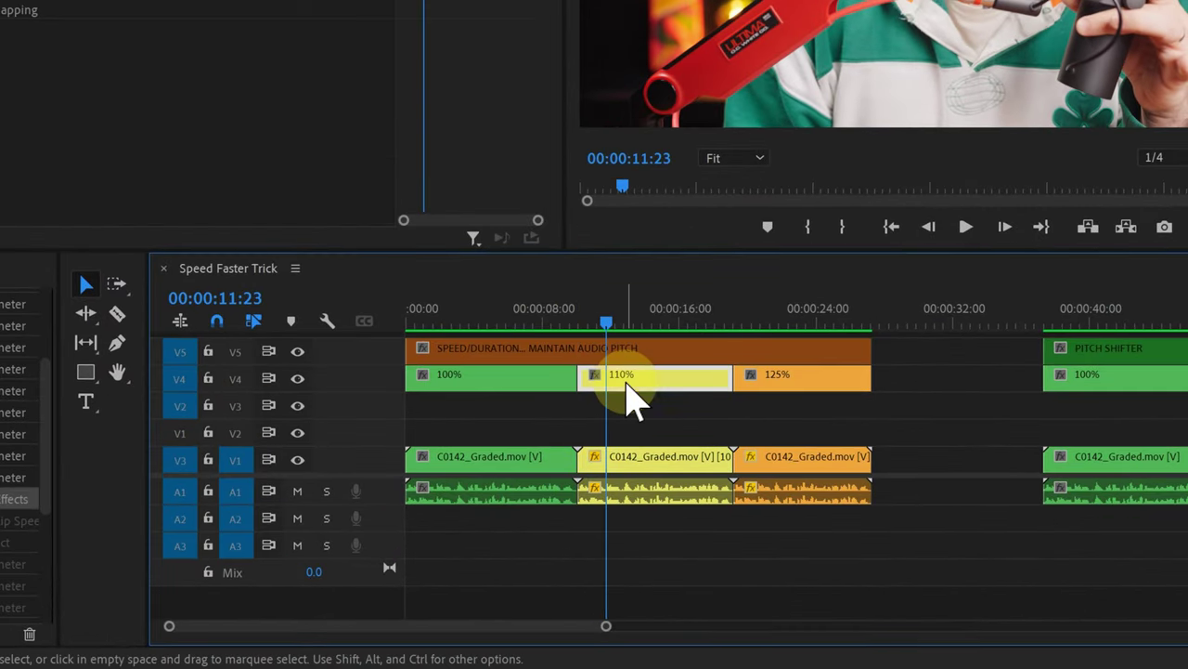
click(593, 323)
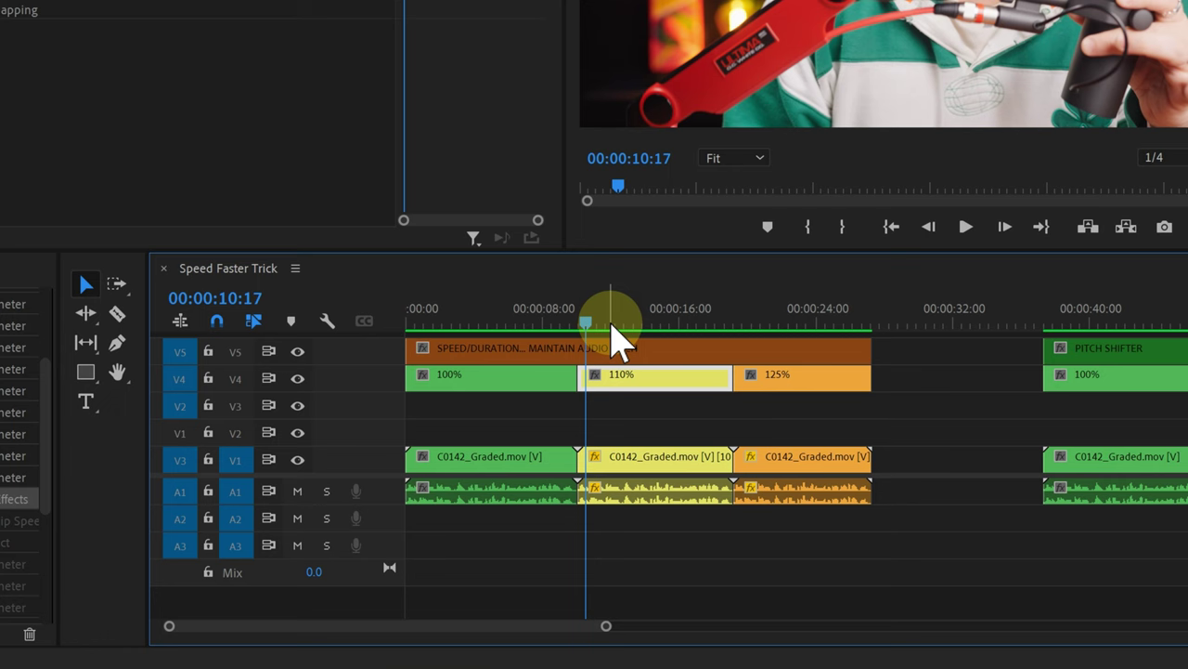
key(Up)
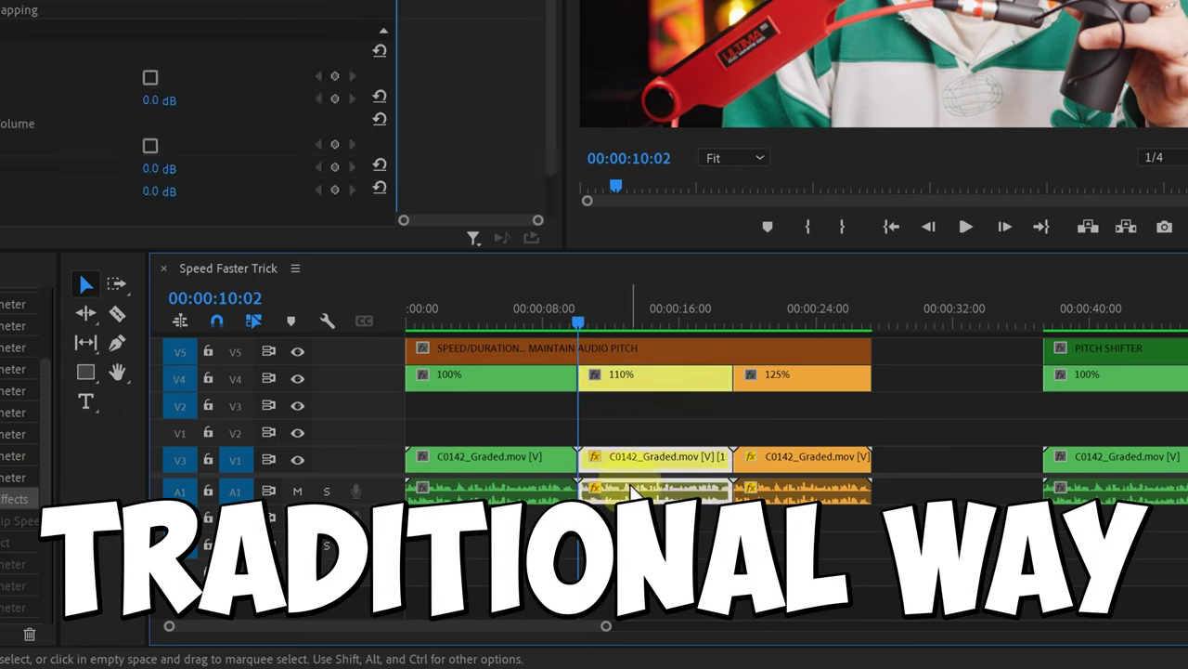
right_click(631, 492)
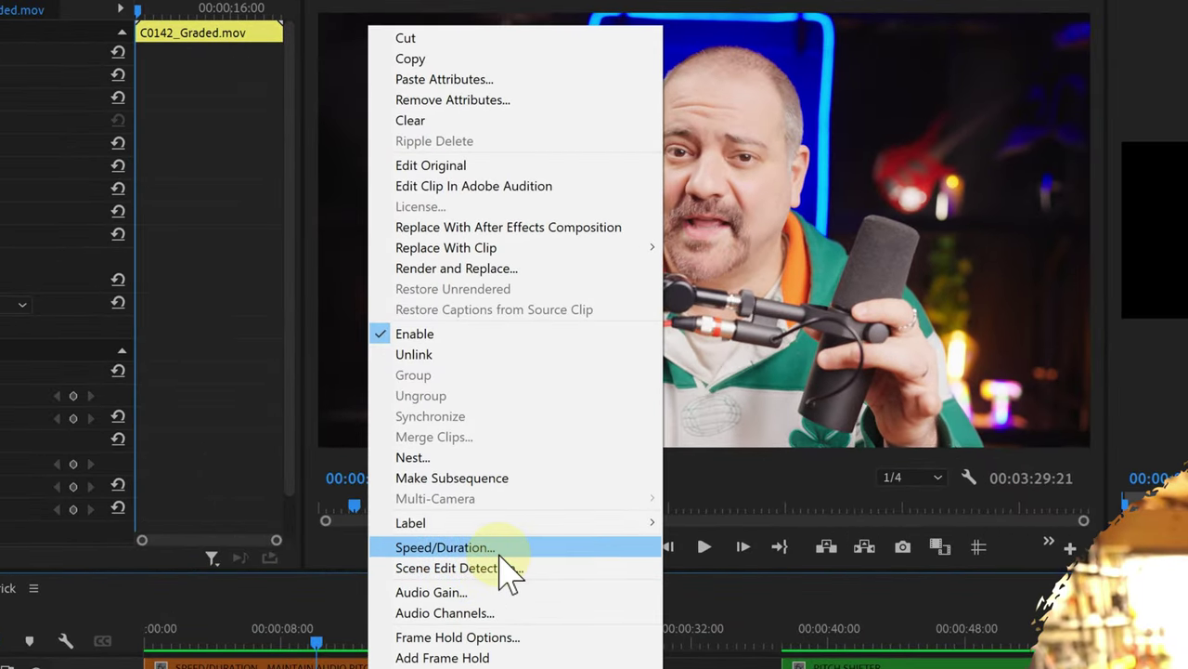
click(507, 550)
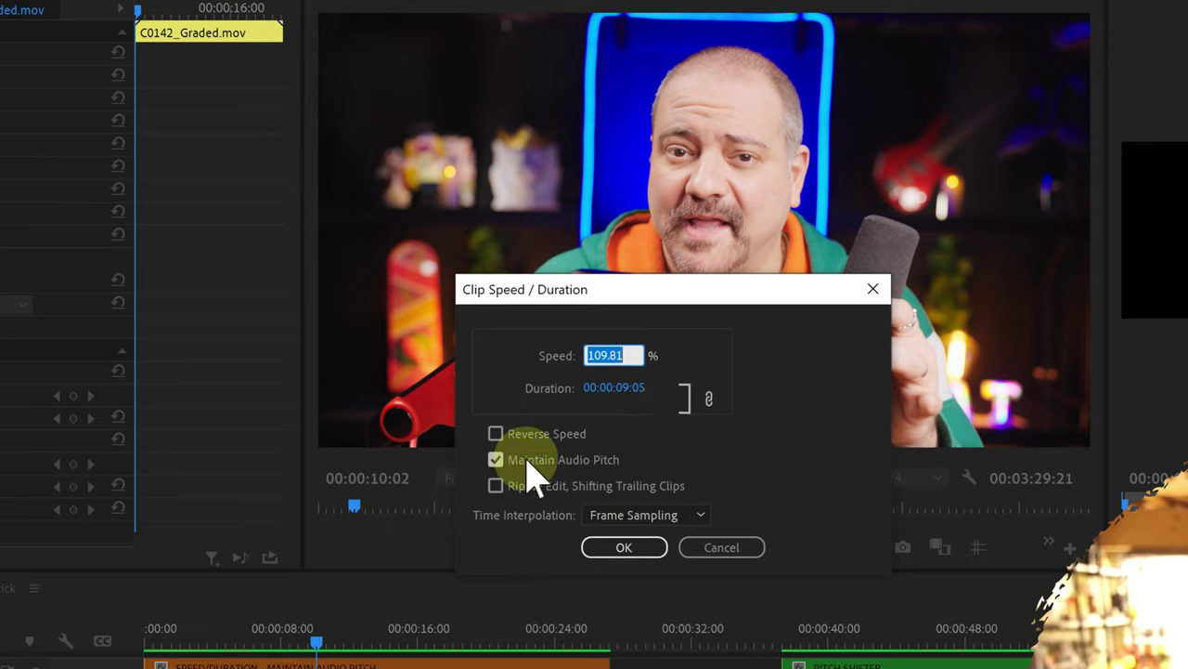
click(742, 547)
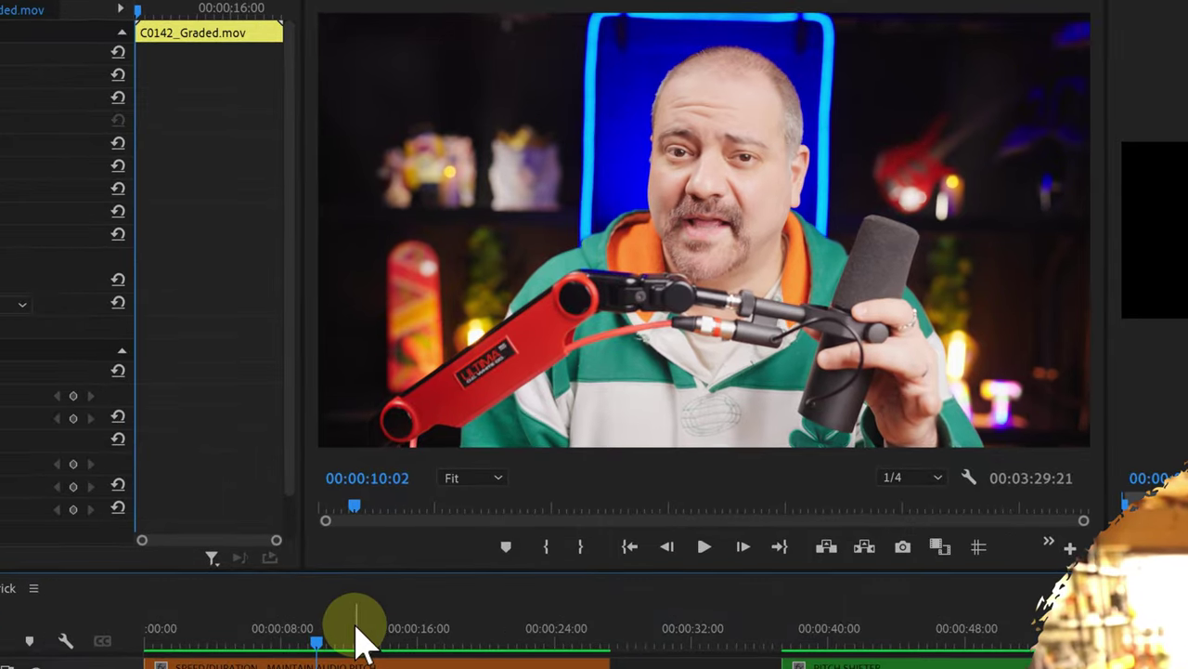
- Play the sped-up 110% clip, then the normal-speed 100% Pitch Shifter clip
key(space)
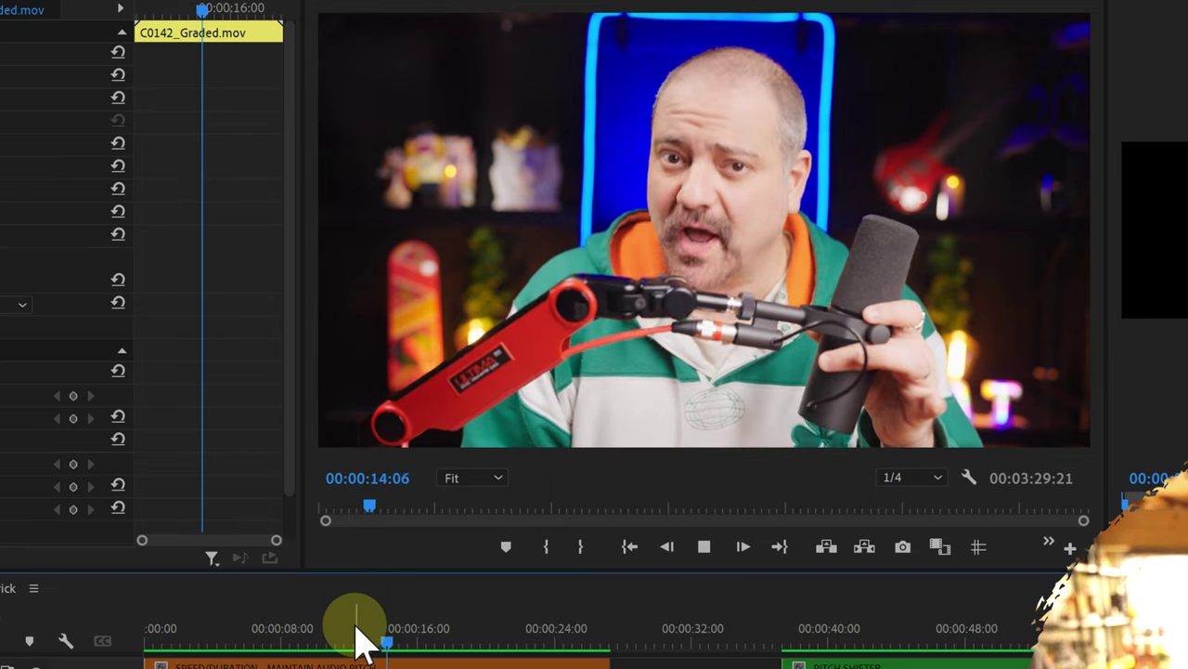
key(space)
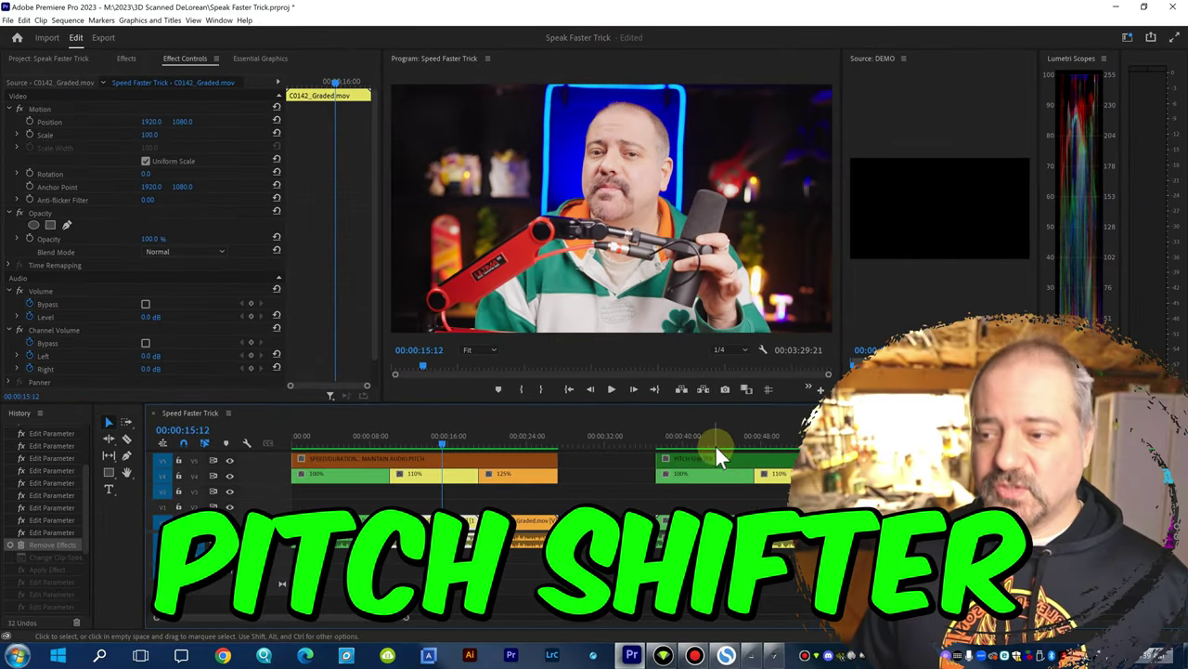
click(697, 436)
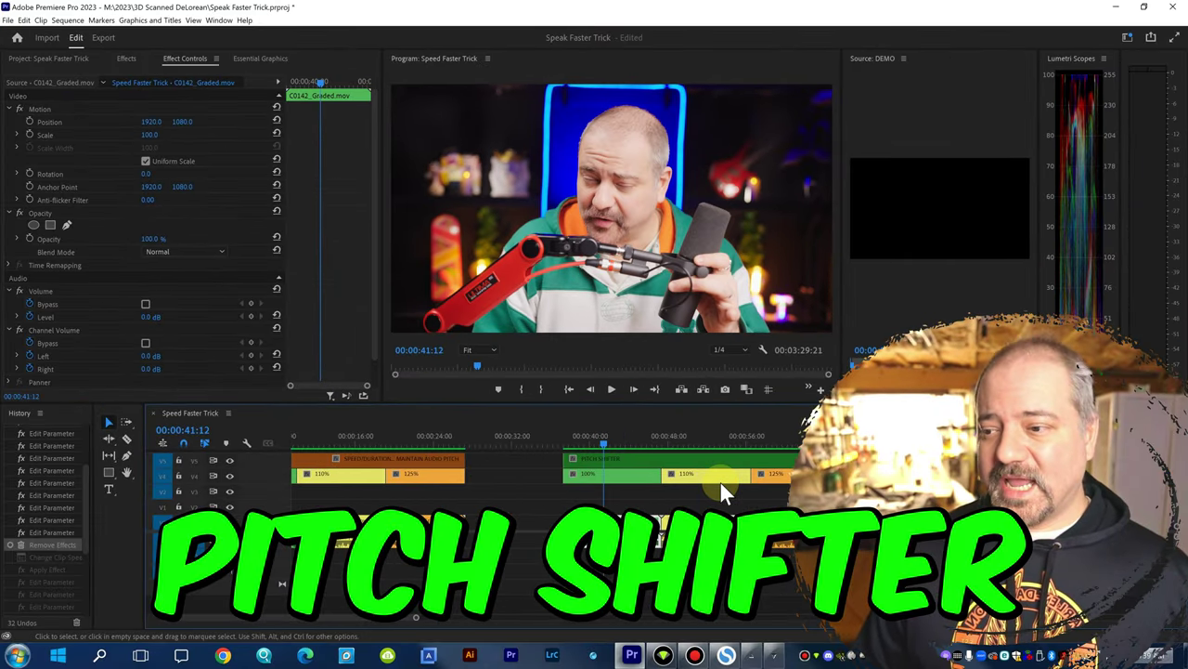
scroll(719, 480, down, 5)
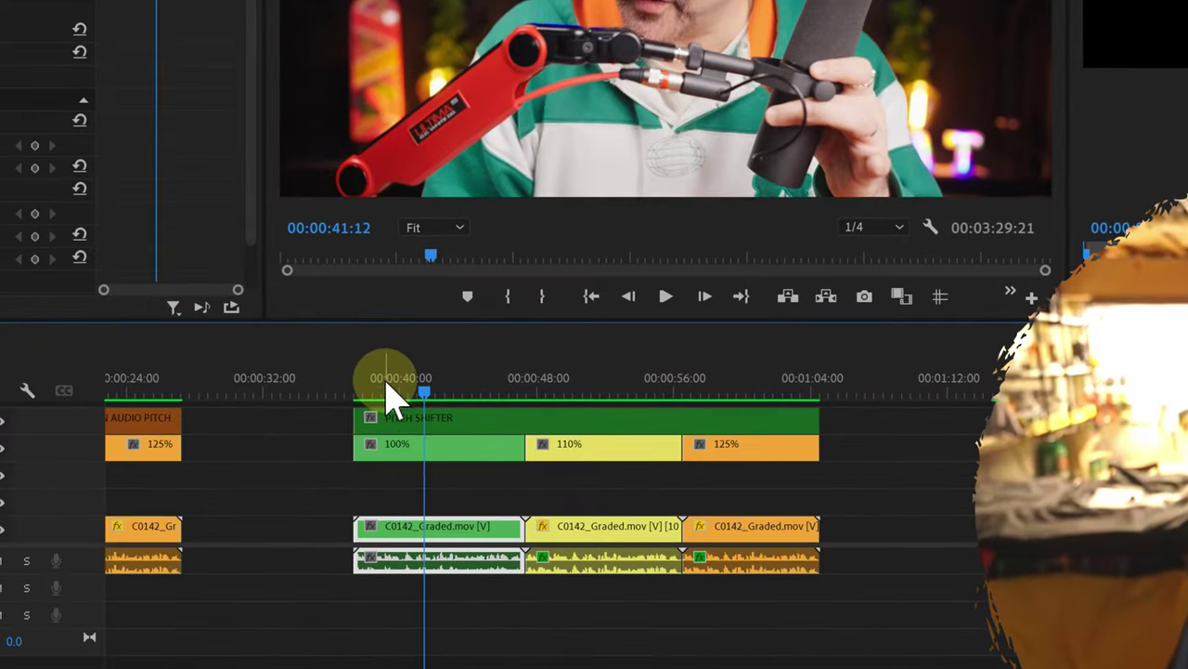
click(425, 414)
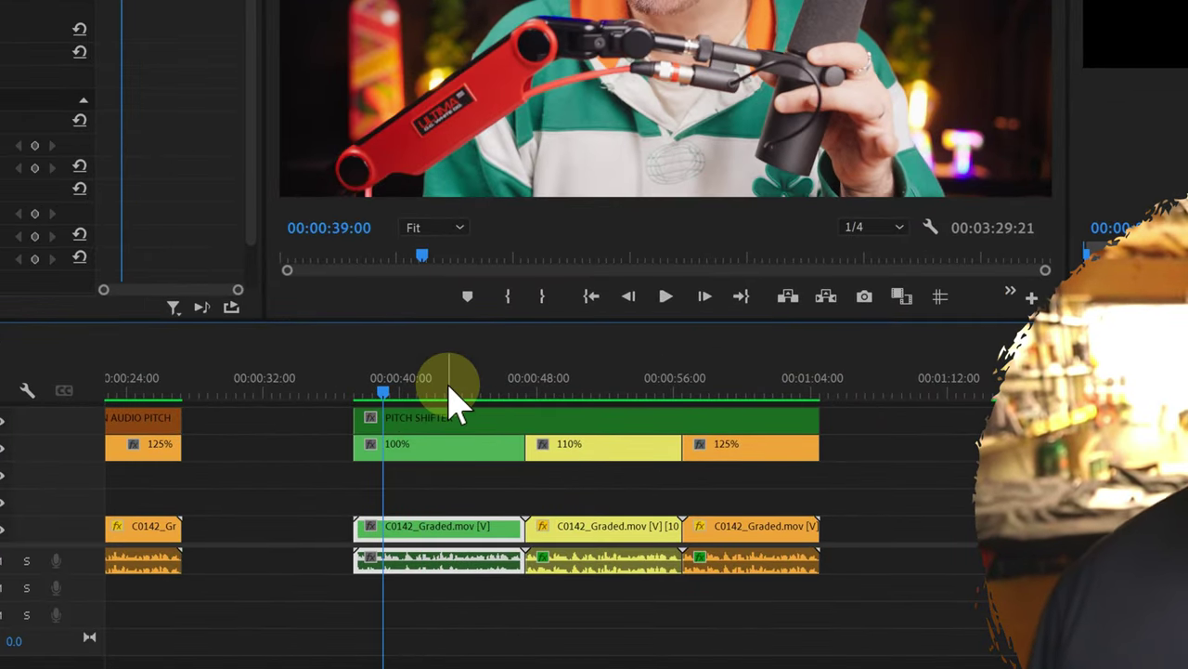
key(Up)
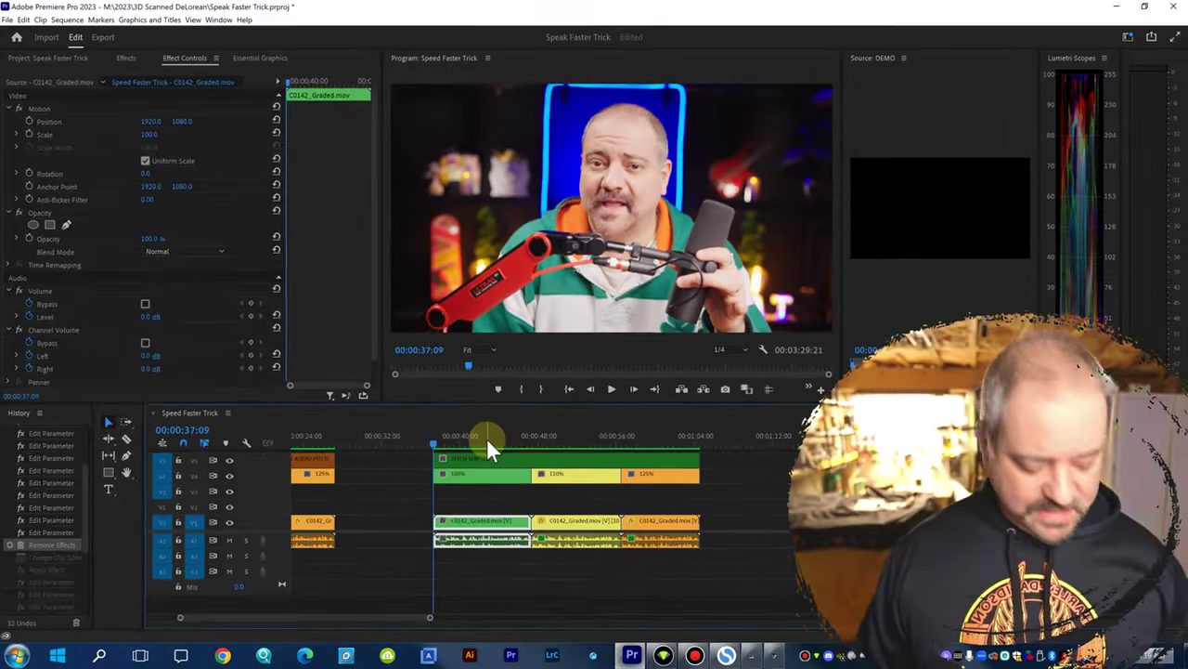
key(space)
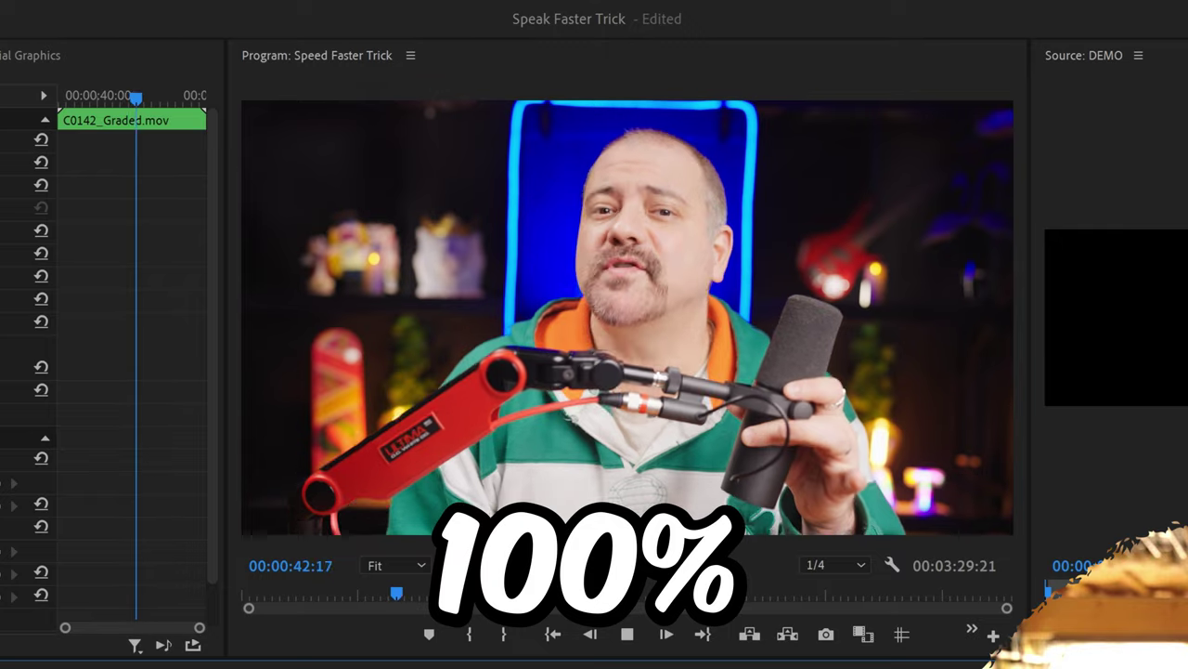
key(space)
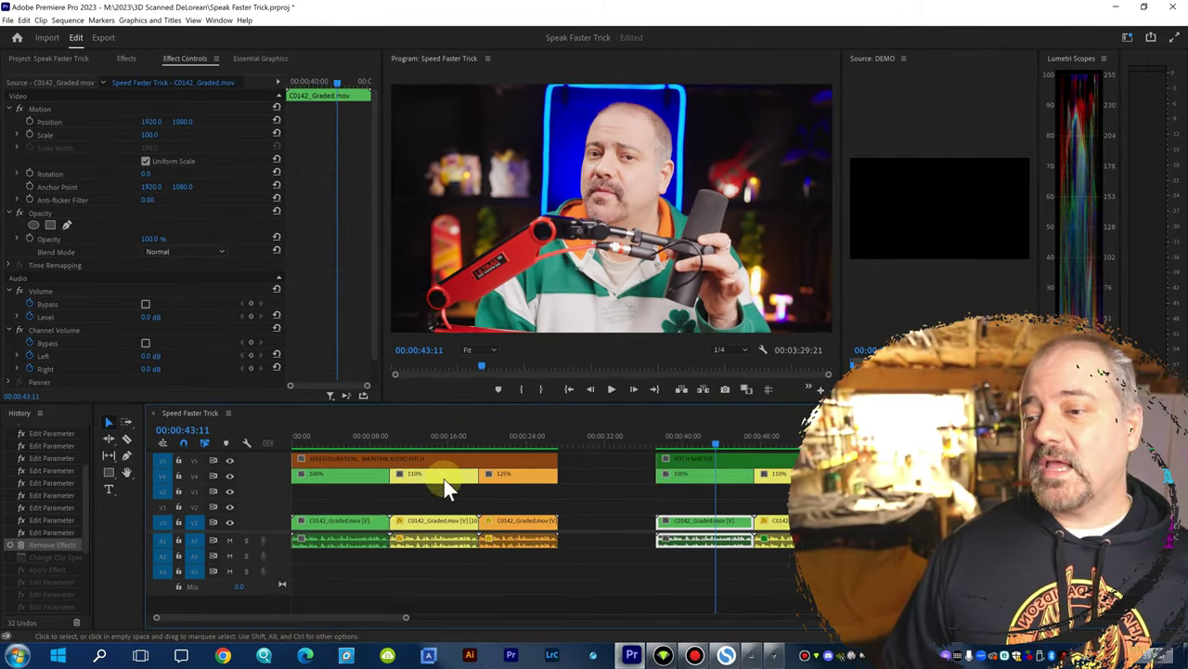
- Play the 110% and 125% Pitch Shifter clips to hear the pitch correction
scroll(805, 615, down, 3)
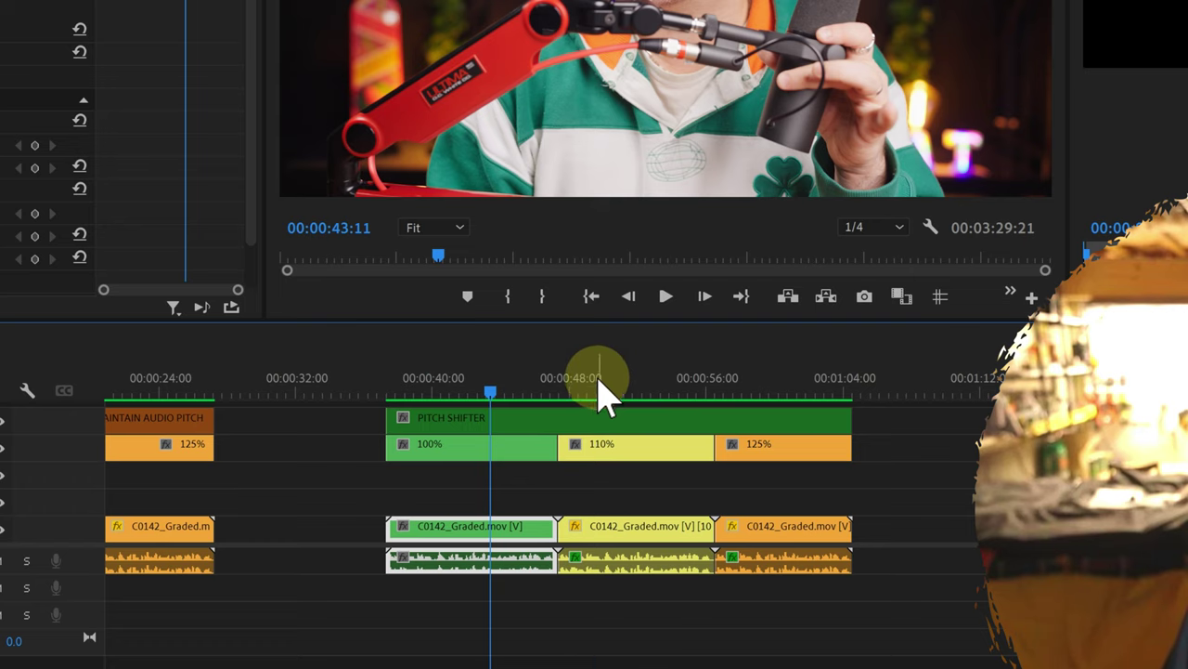
click(685, 440)
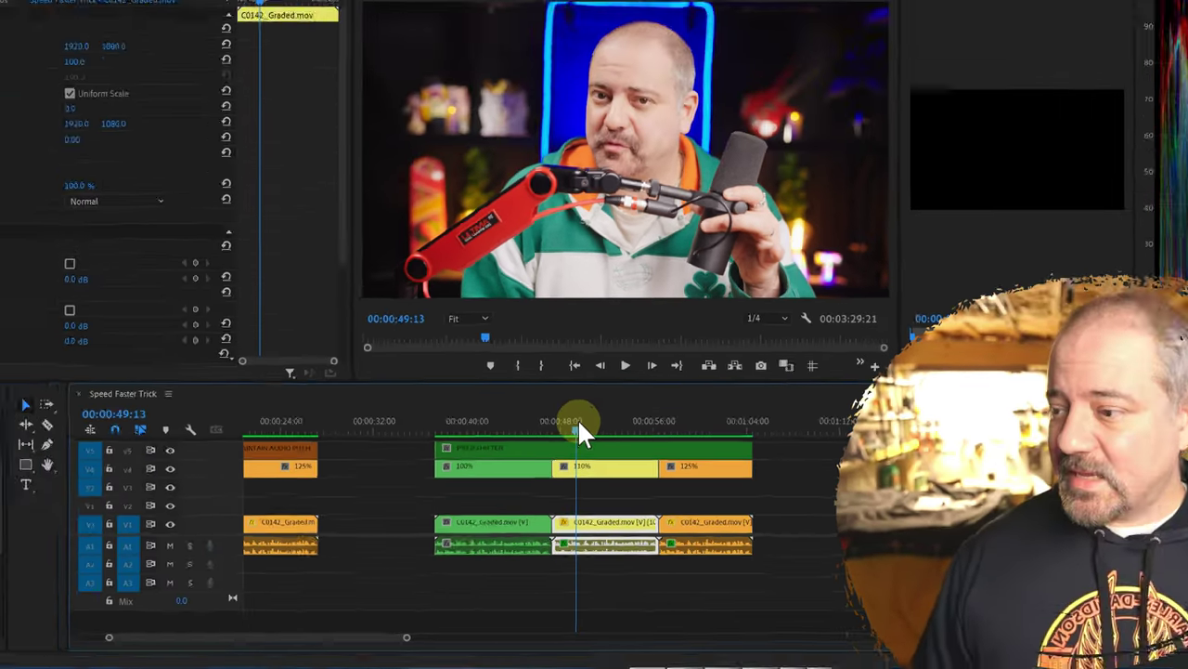
key(space)
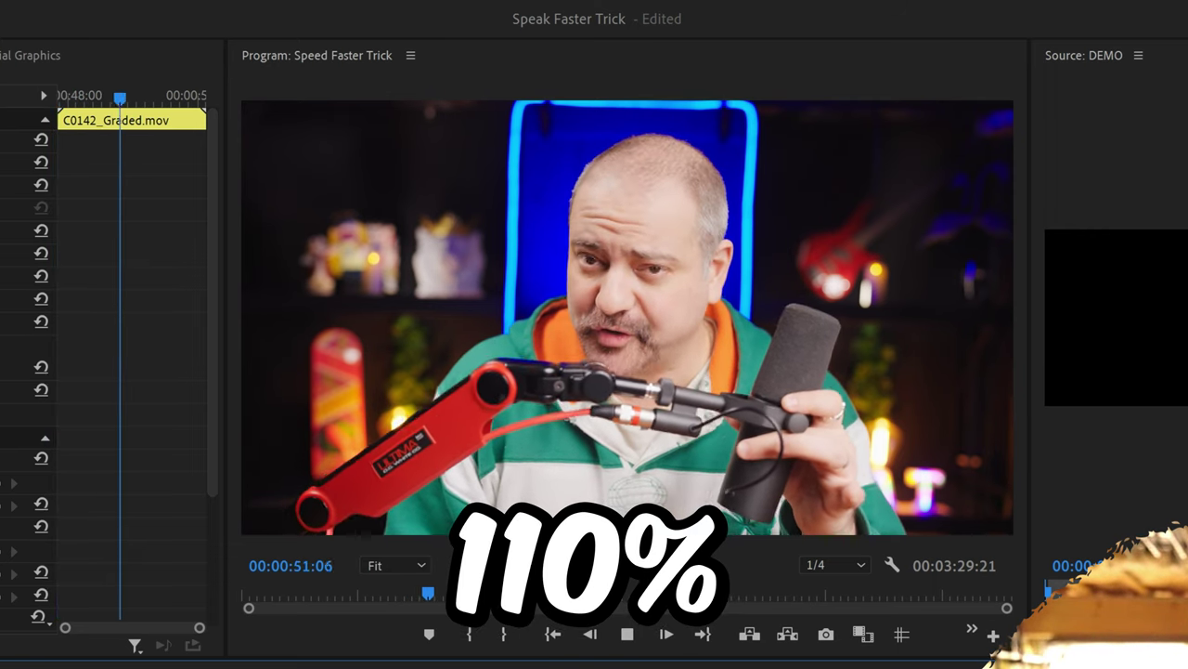
key(space)
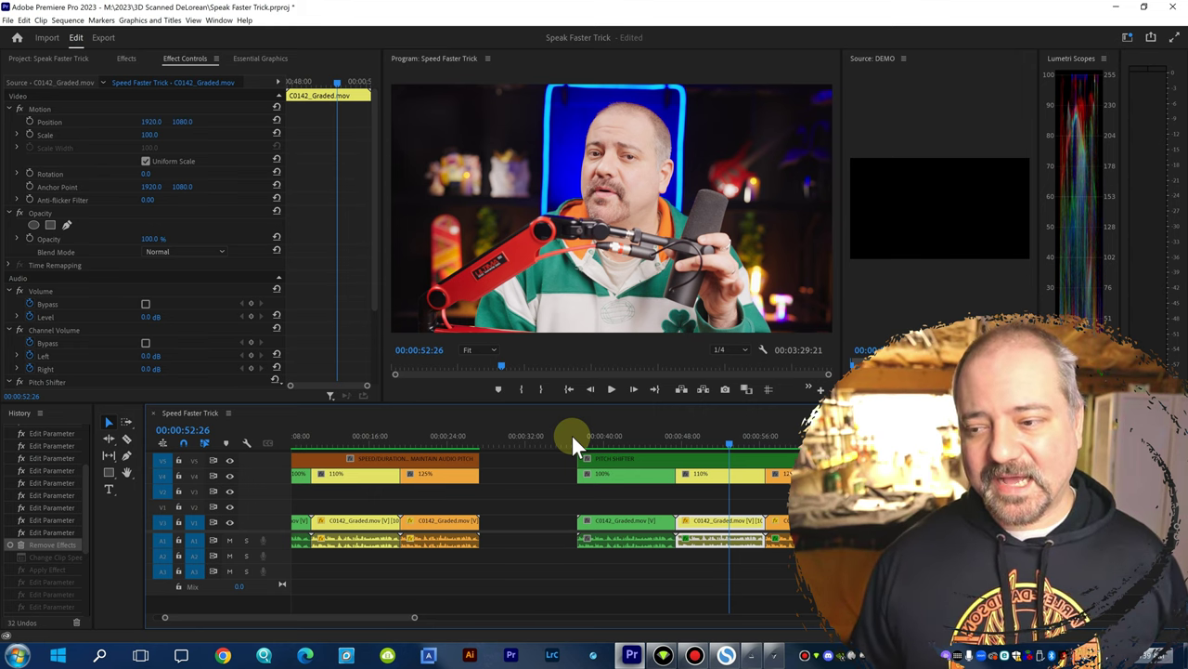
key(space)
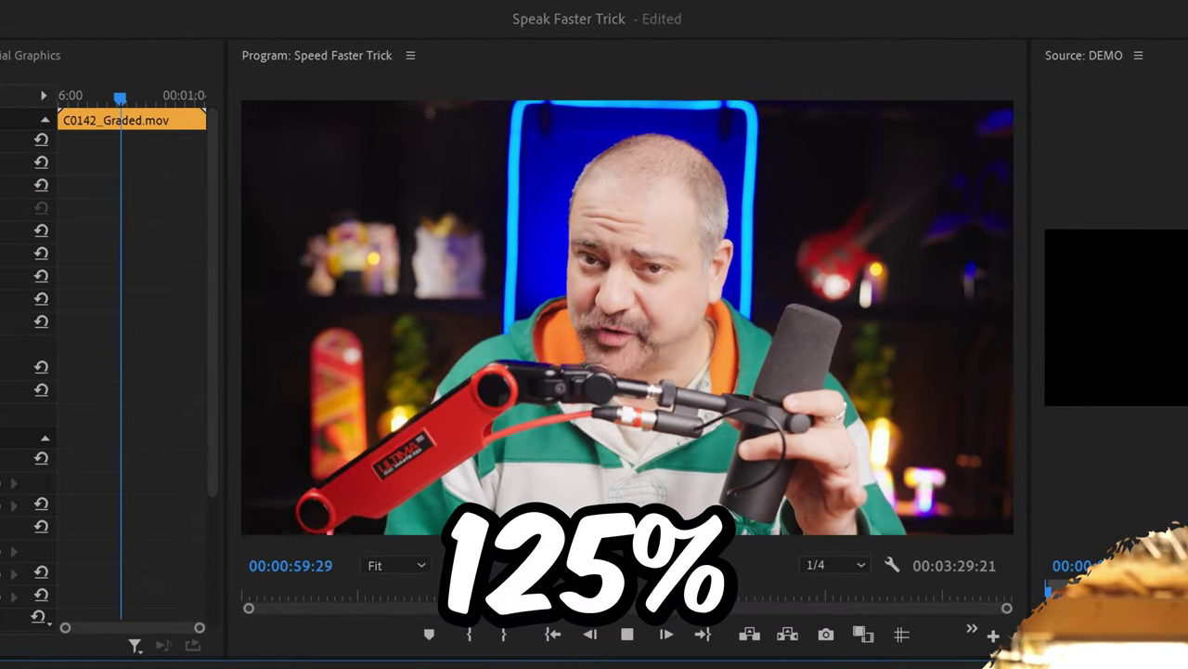
key(space)
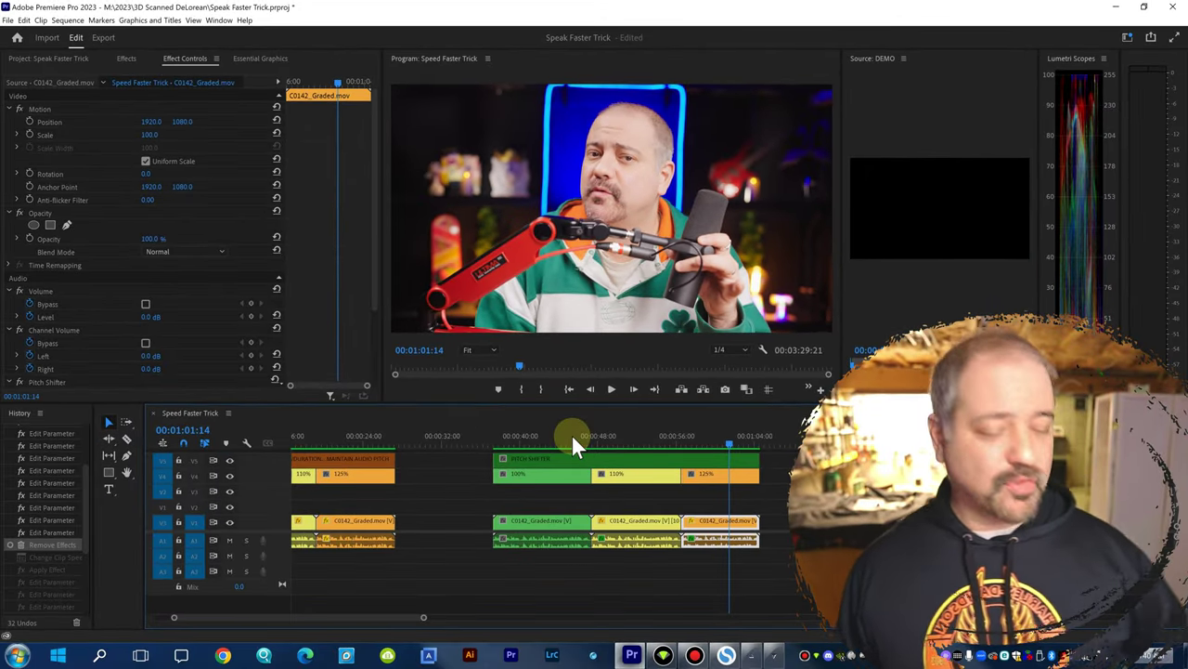
- Set the blue DEMO clip to 110% speed with Maintain Audio Pitch unchecked
scroll(624, 525, right, 2)
scroll(624, 525, right, 10)
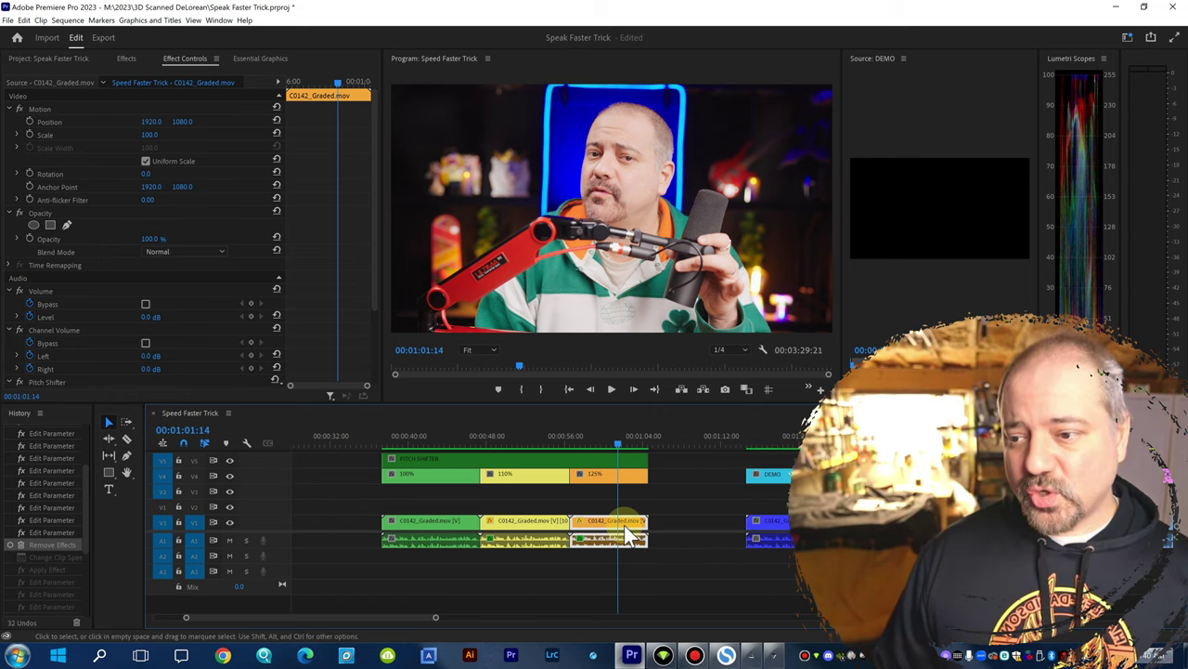
click(566, 434)
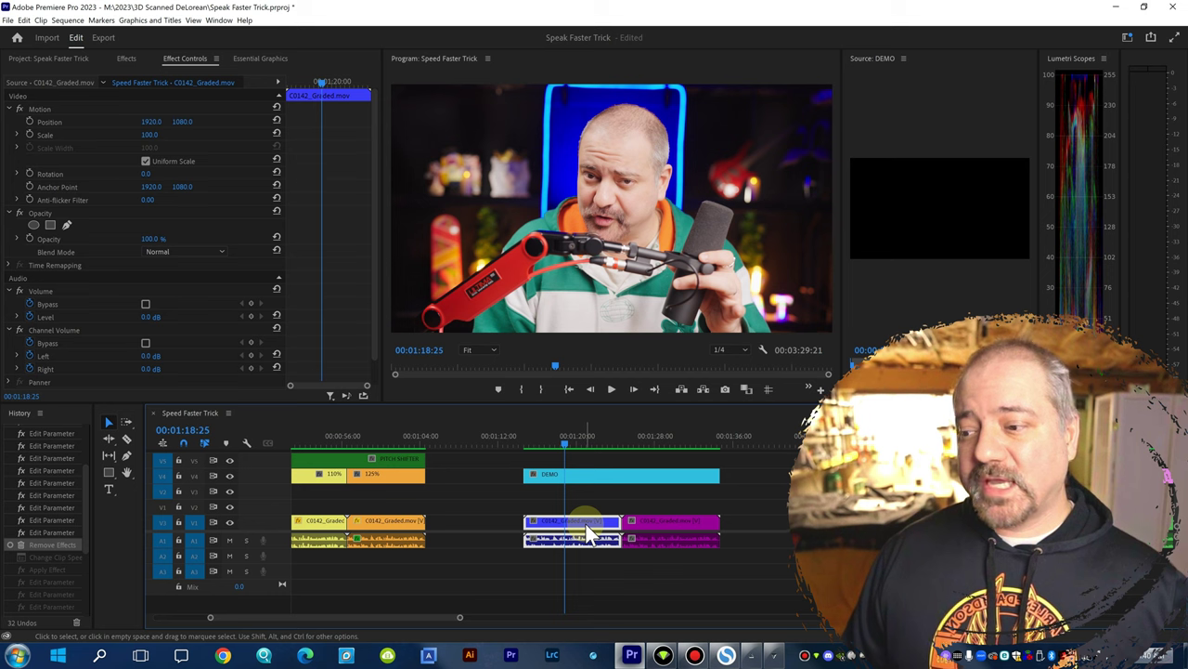
right_click(584, 522)
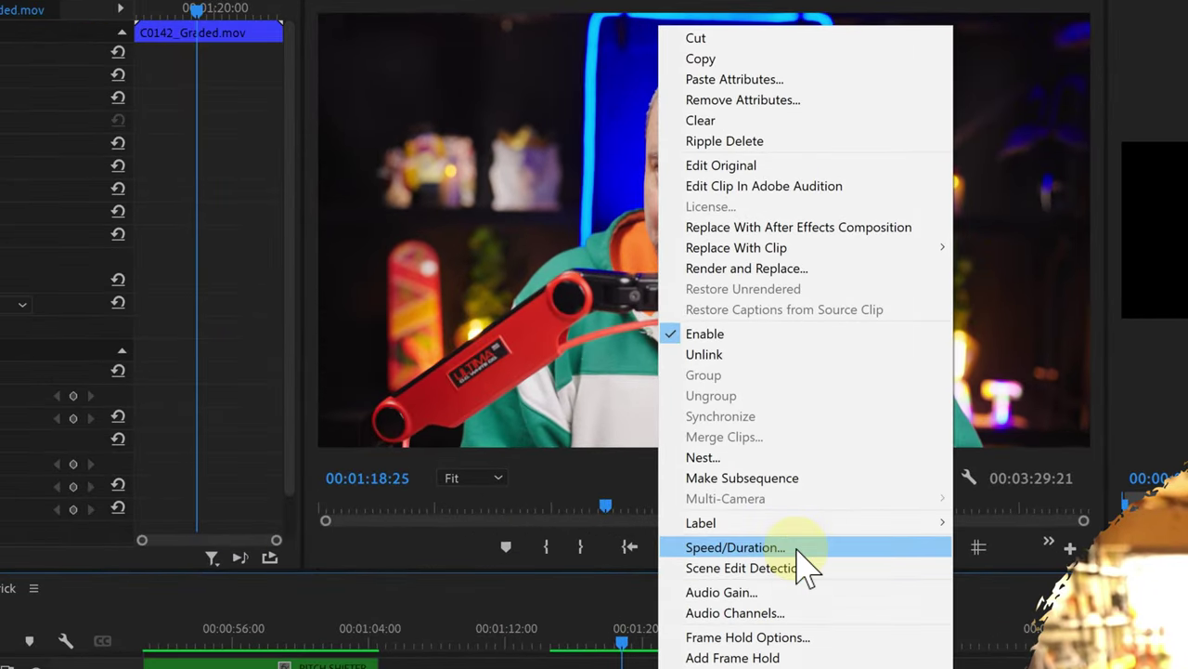
click(799, 550)
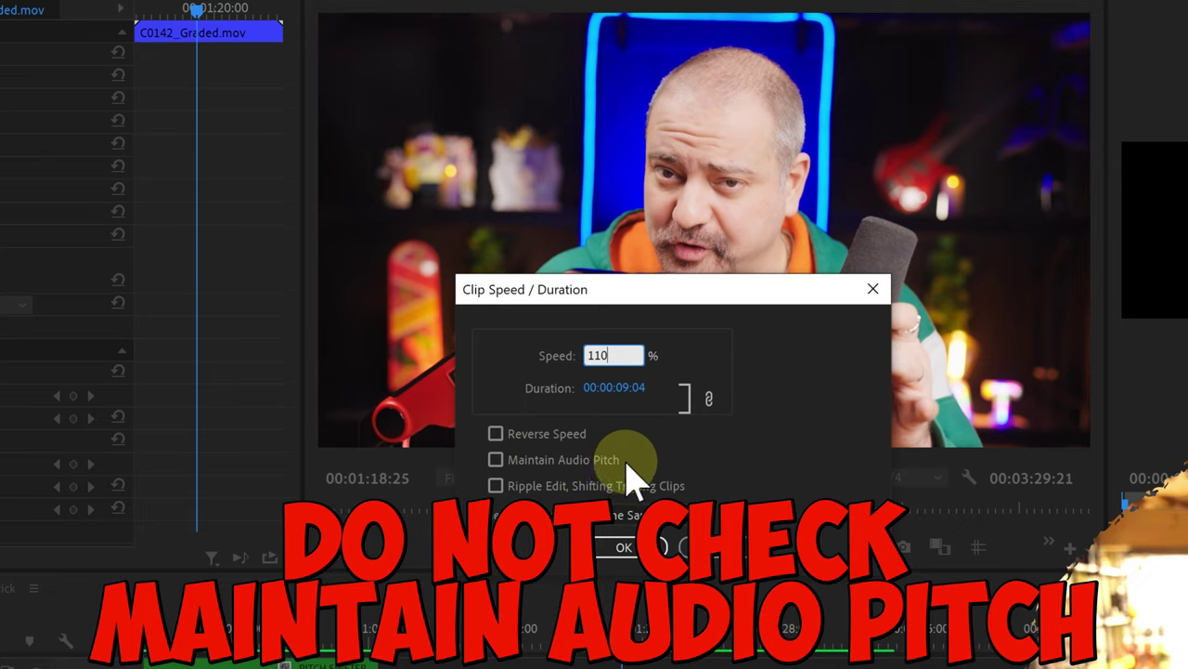
click(625, 547)
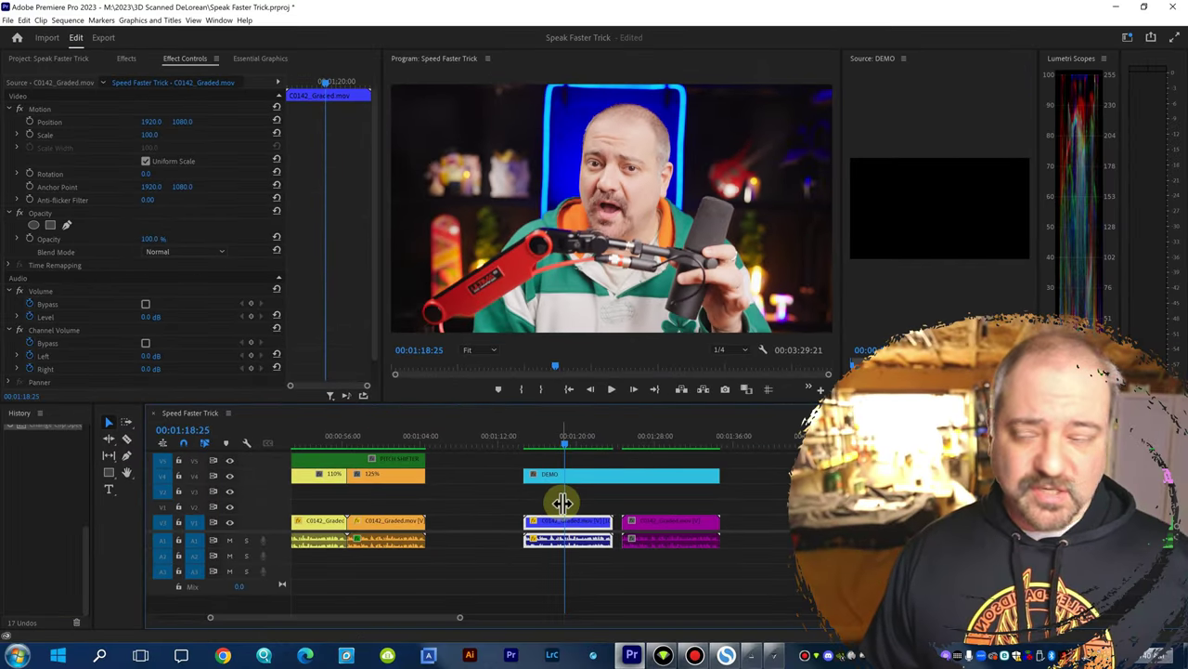
- Replay the sped-up DEMO clip's raised pitch, then show the 'pit' Effects search results
click(542, 439)
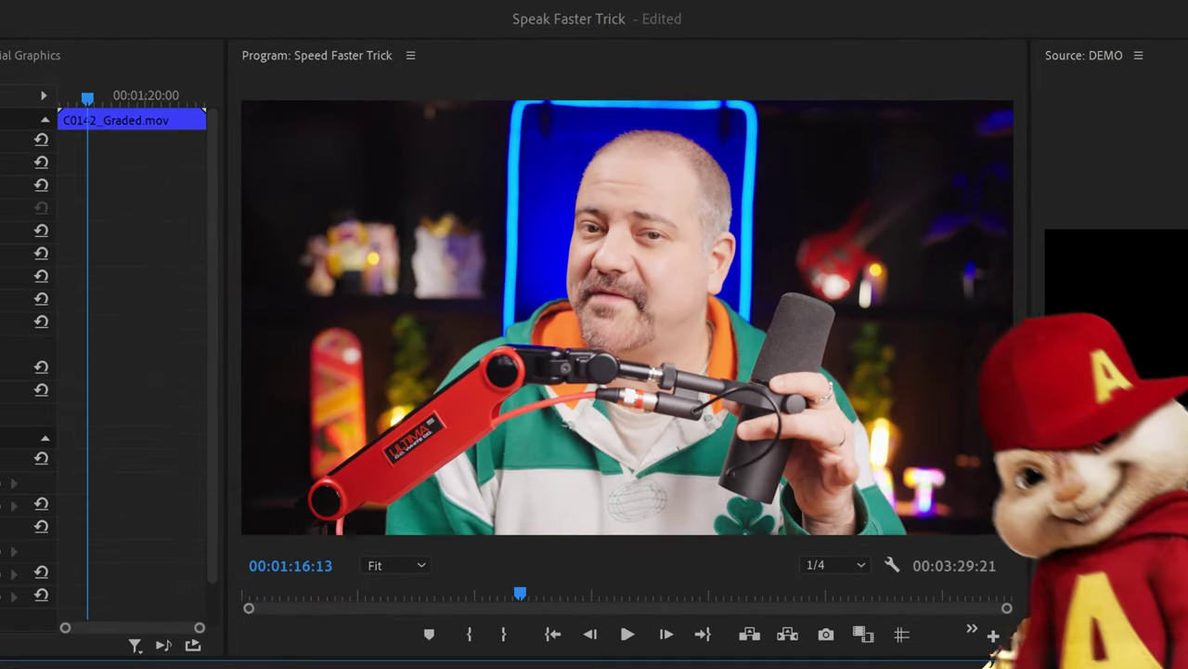
key(space)
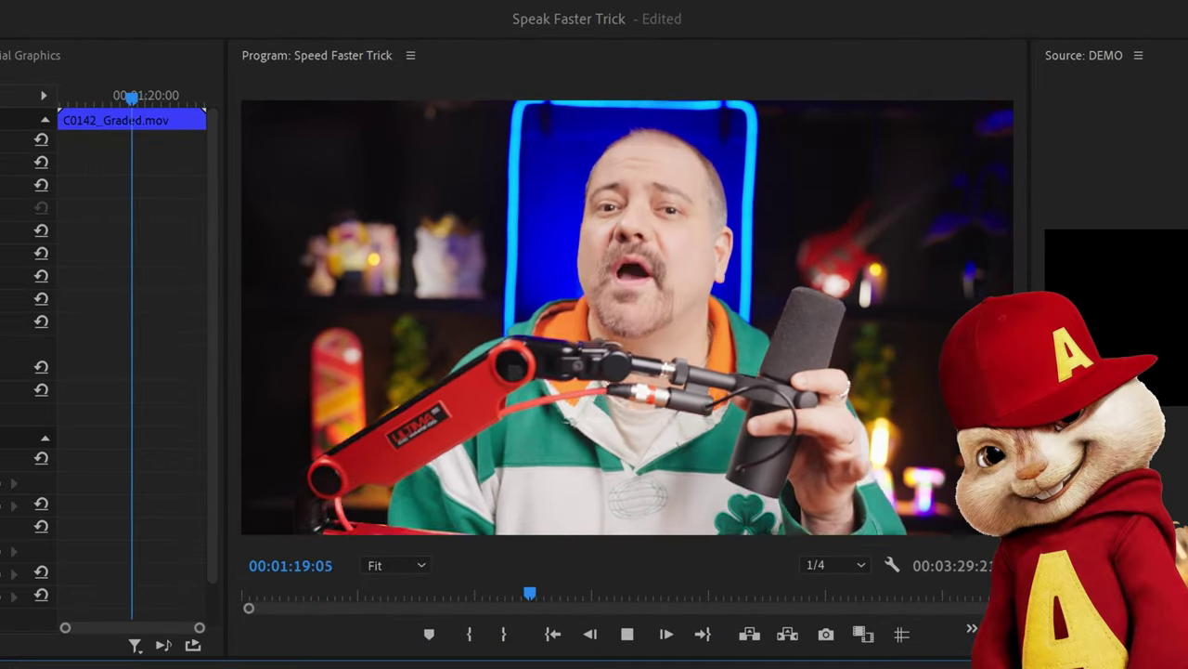
key(space)
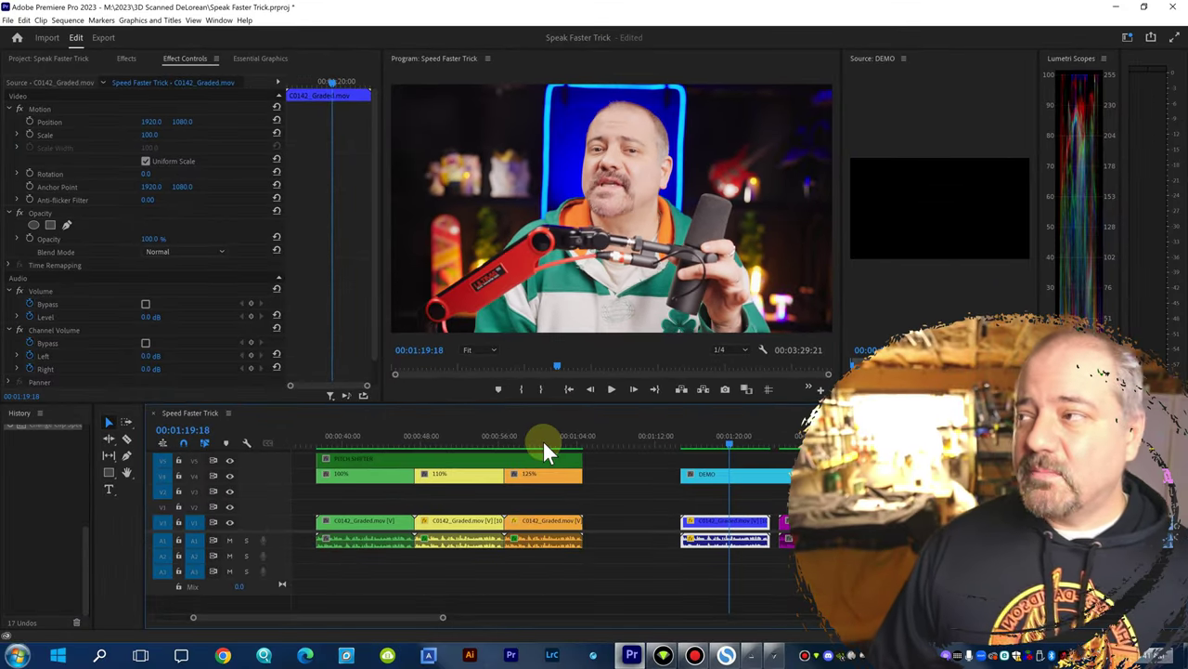
click(131, 57)
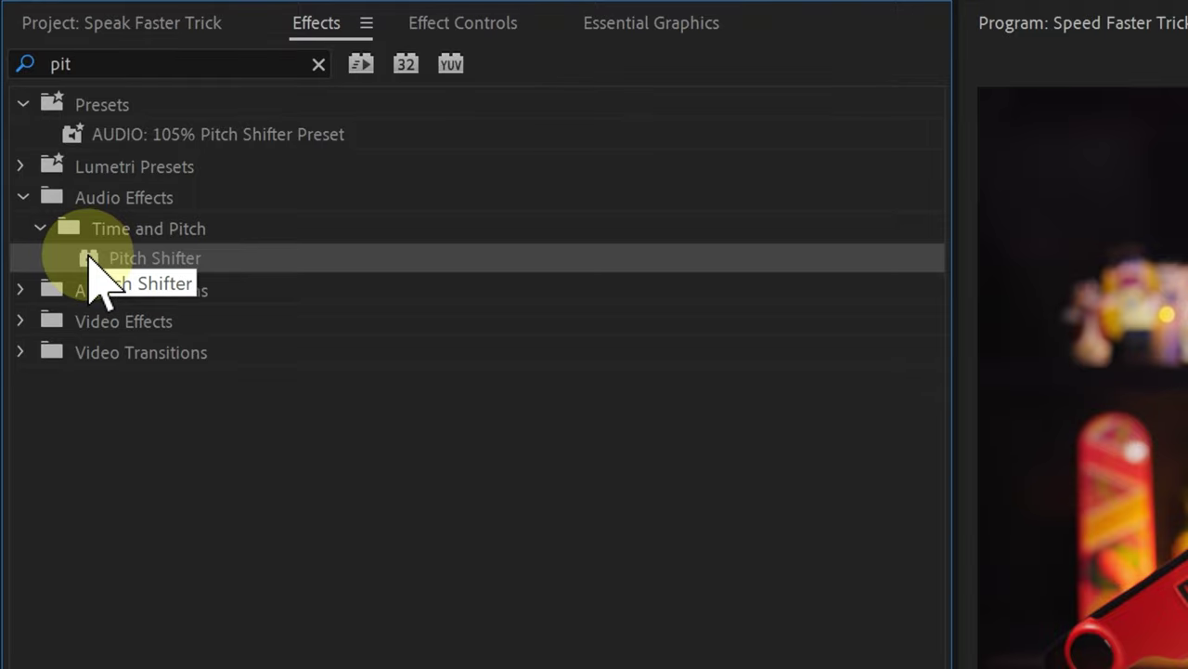
- Drop Pitch Shifter onto the DEMO clip's audio and select it in Effect Controls
drag(98, 278, 702, 522)
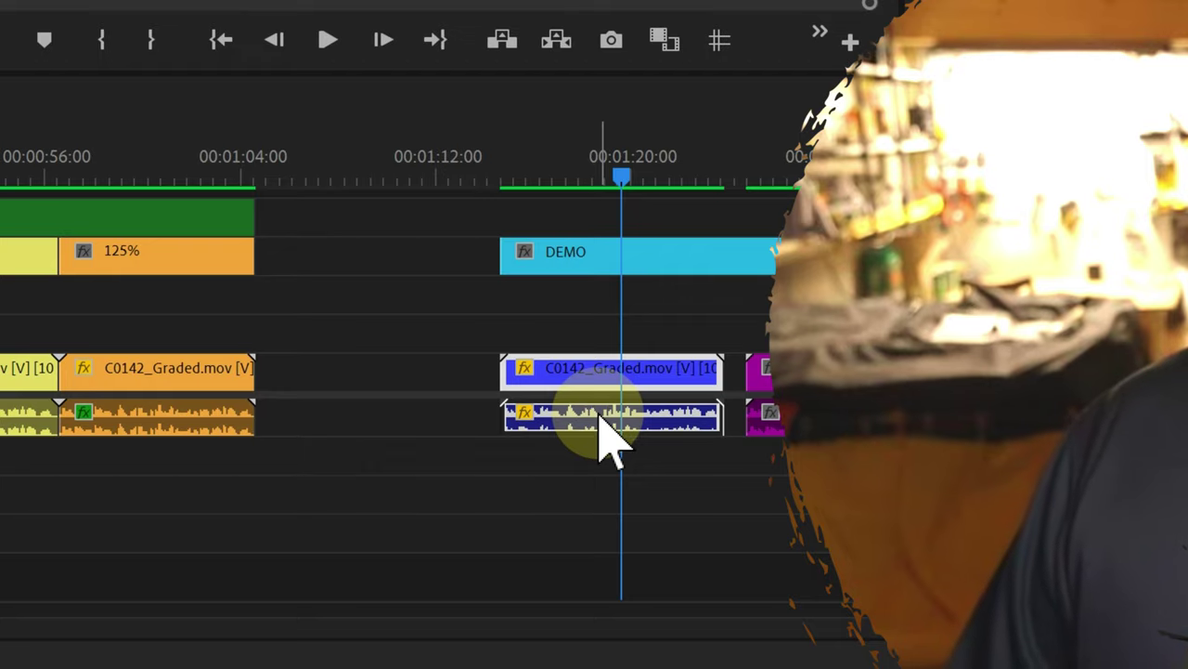
drag(600, 414, 629, 402)
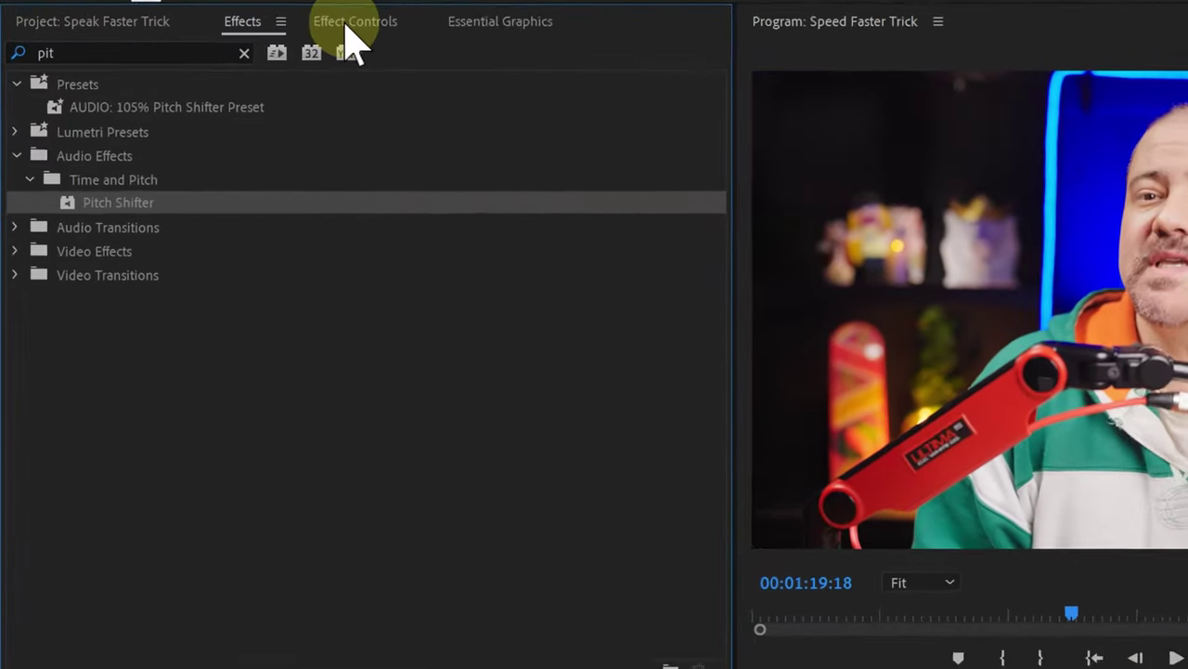
click(353, 23)
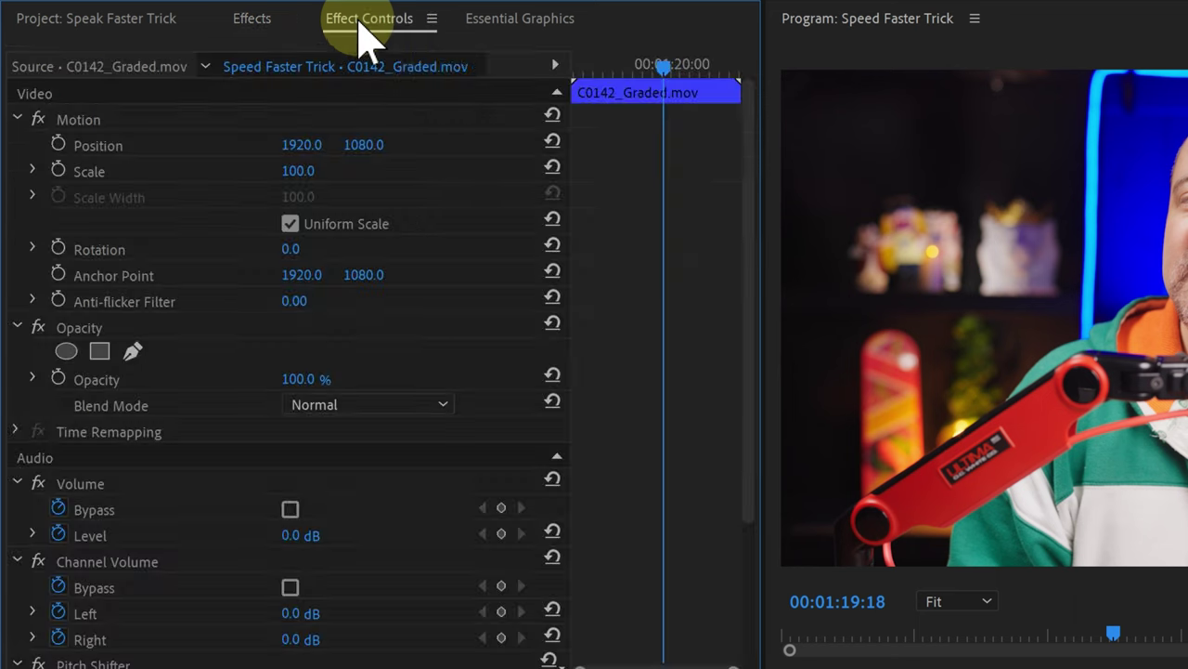
drag(757, 497, 771, 644)
click(203, 467)
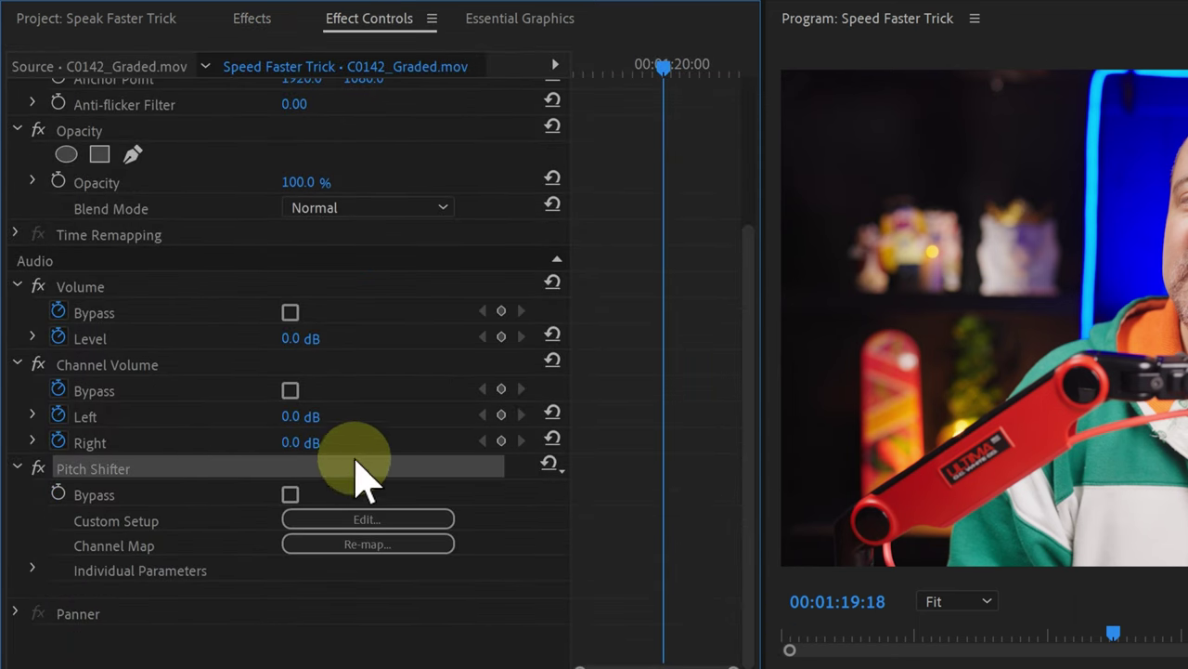
- Enter -1 semitone and -50 cents in the Pitch Shifter custom setup, then close the editor
click(367, 521)
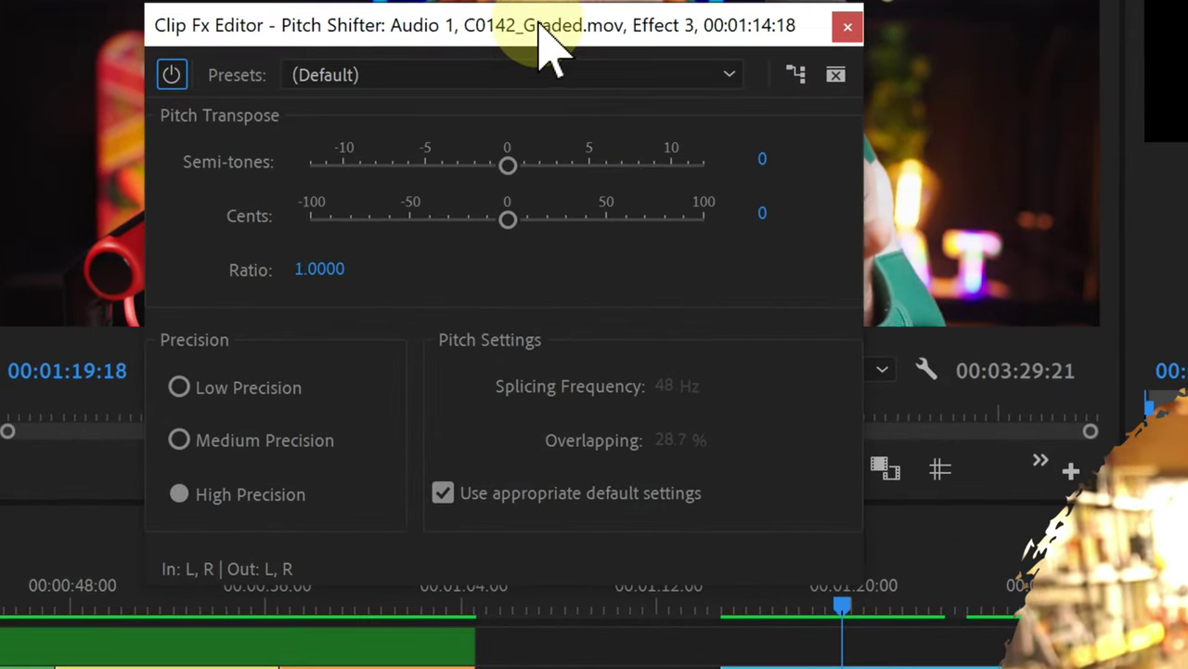
drag(538, 21, 633, 49)
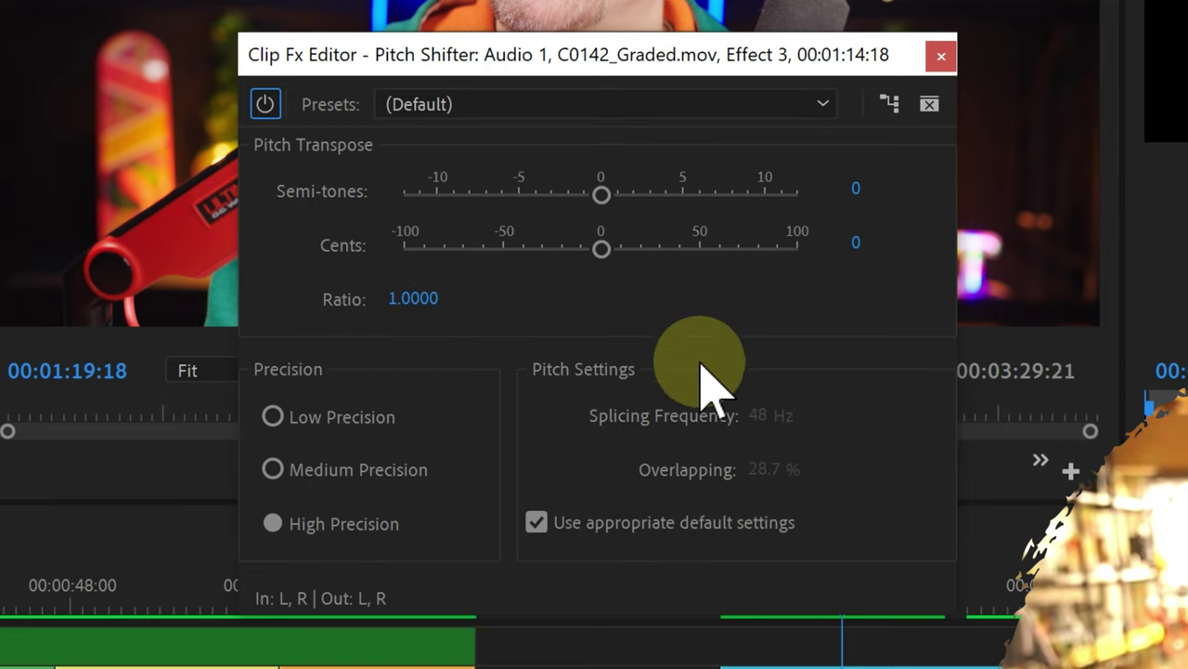
click(864, 190)
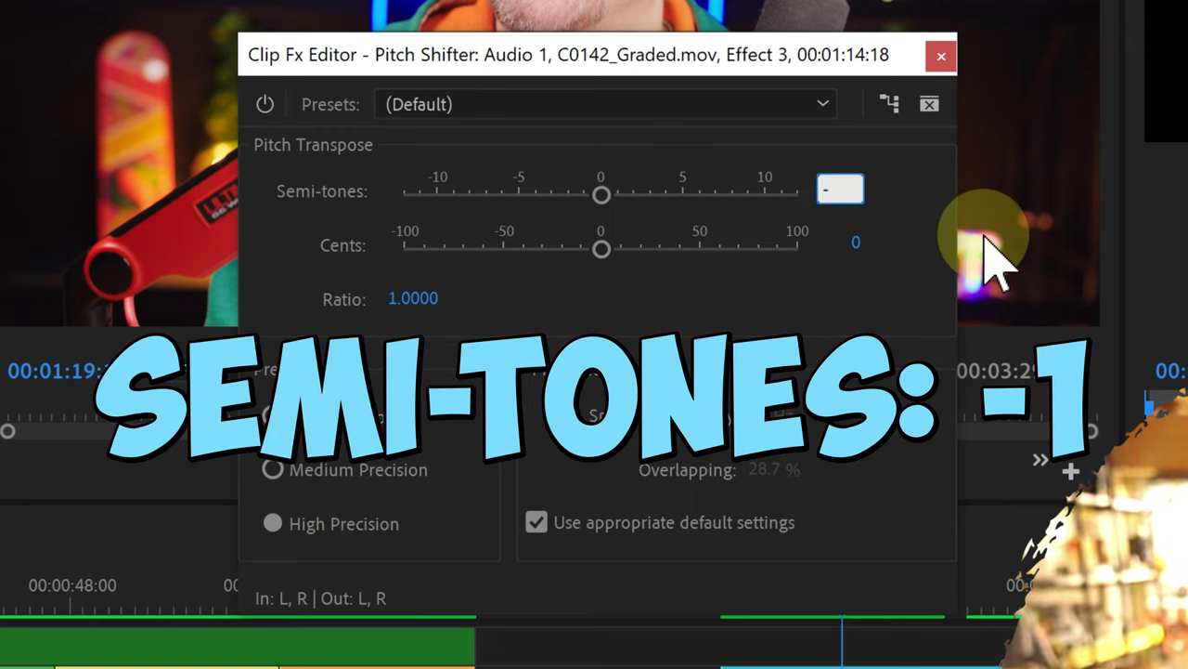
click(856, 244)
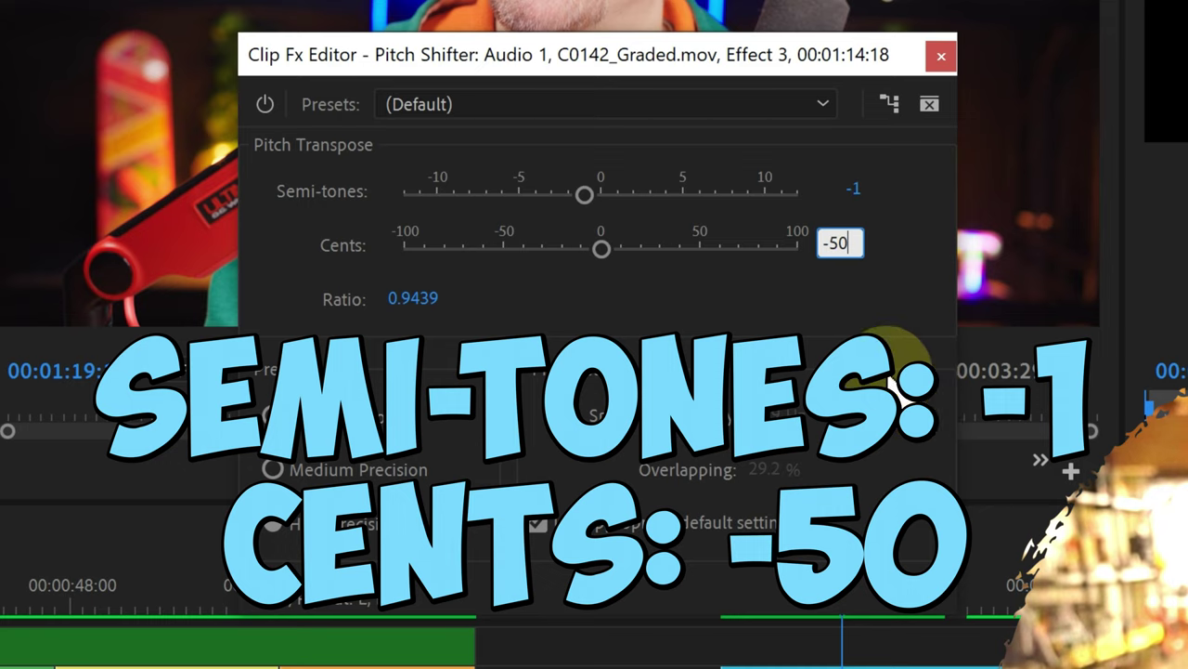
click(941, 57)
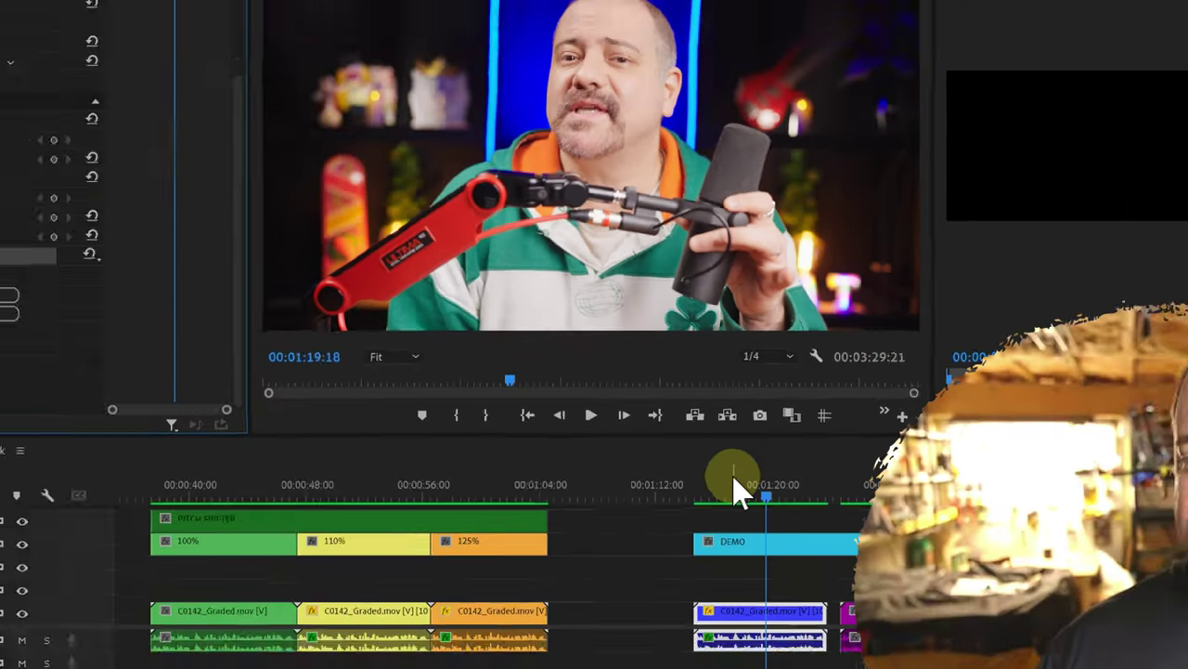
key(Up)
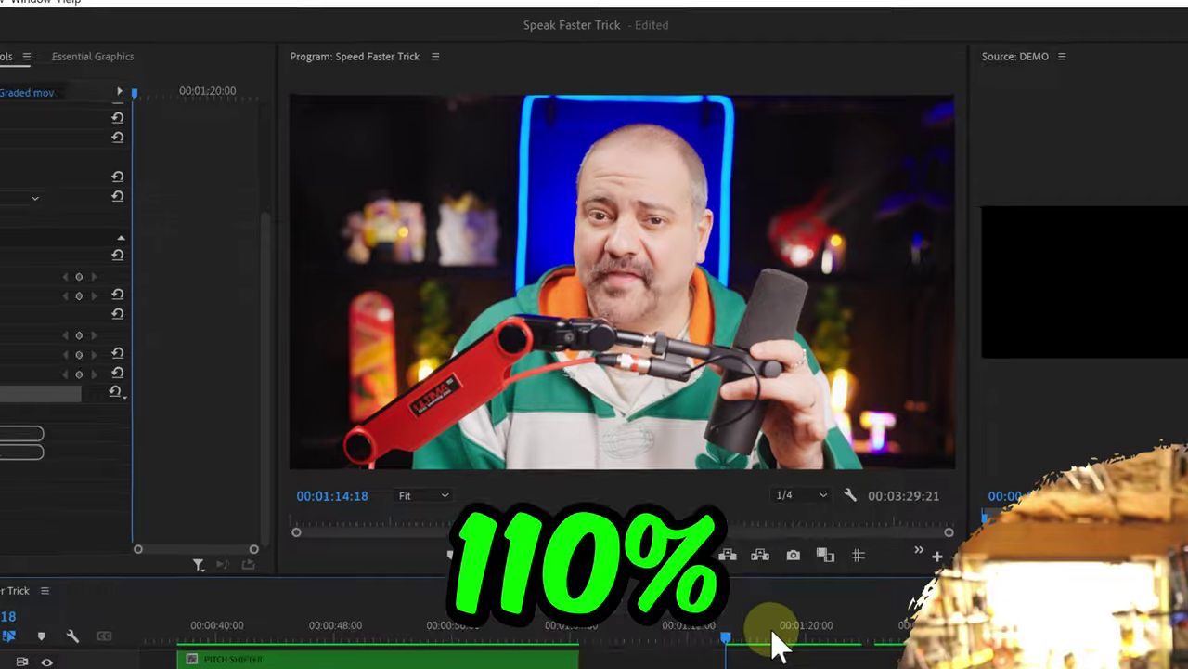
key(space)
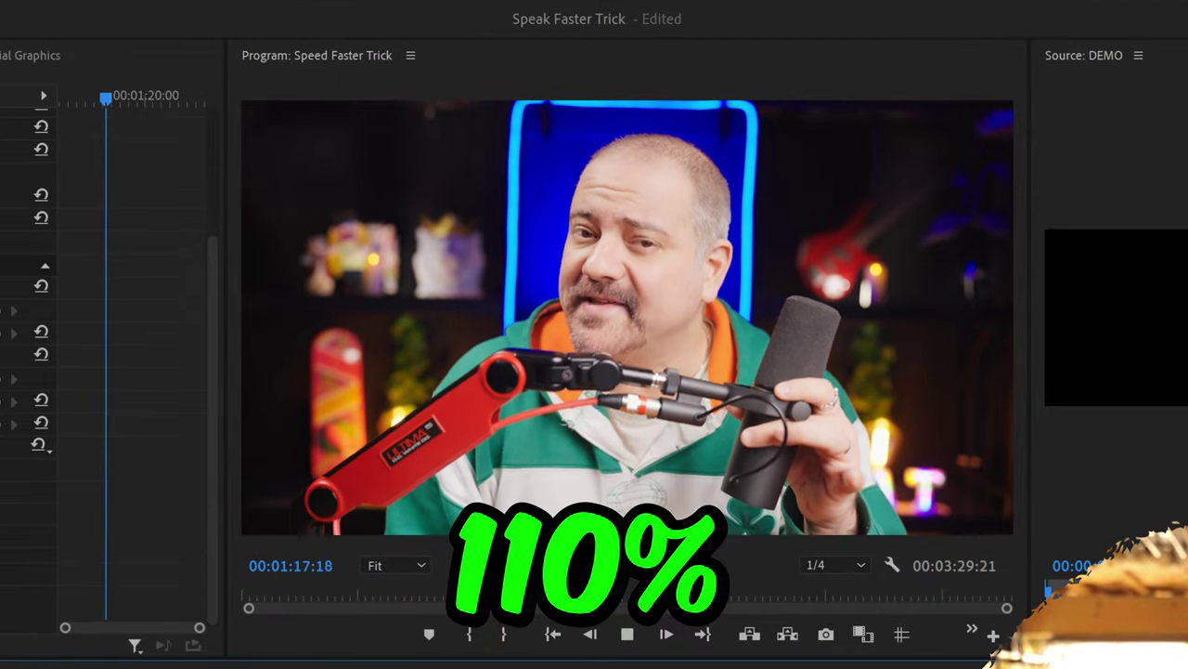
key(space)
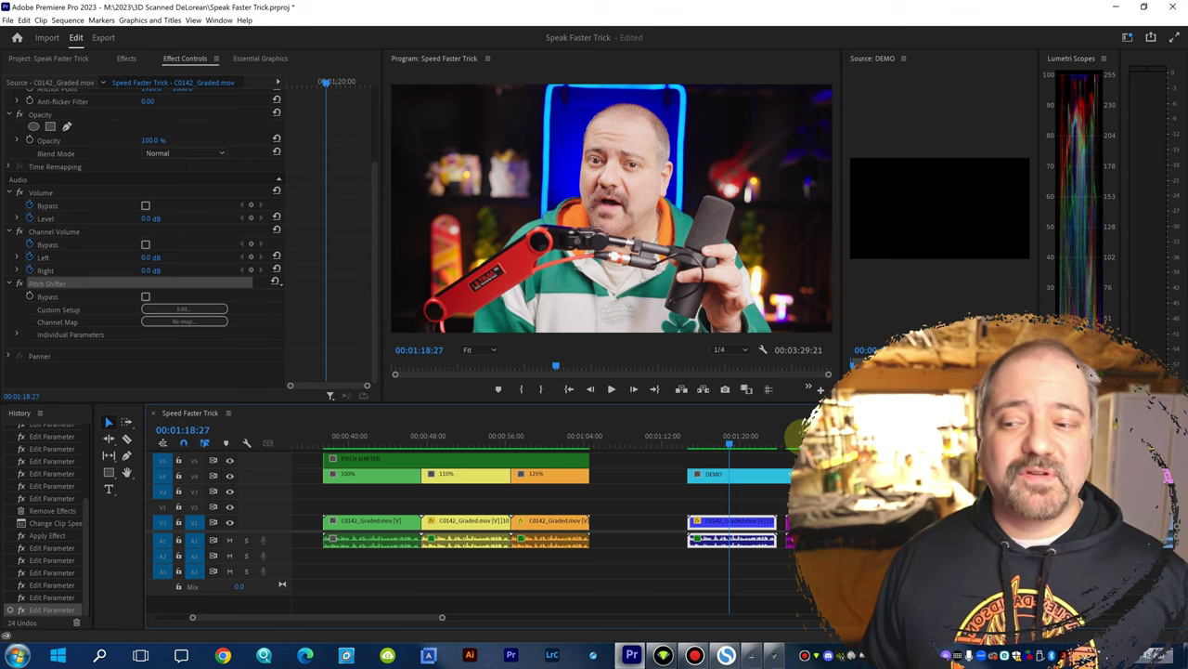
click(800, 436)
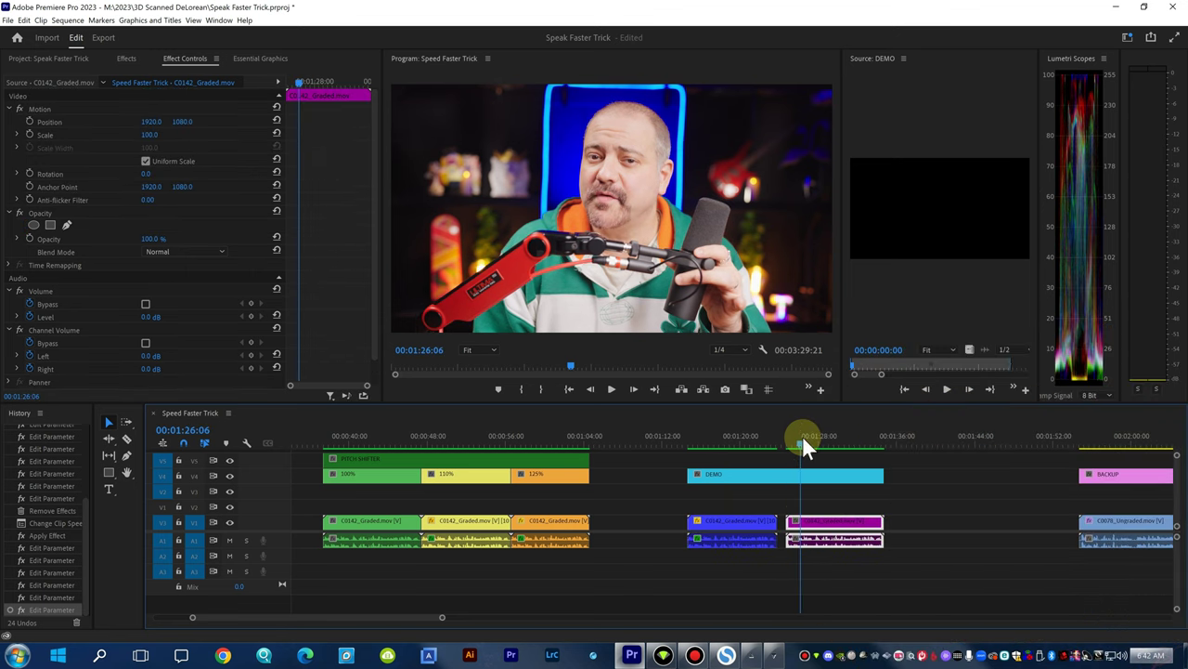
- Change the magenta clip's speed to 125% with Maintain Audio Pitch off
key(Up)
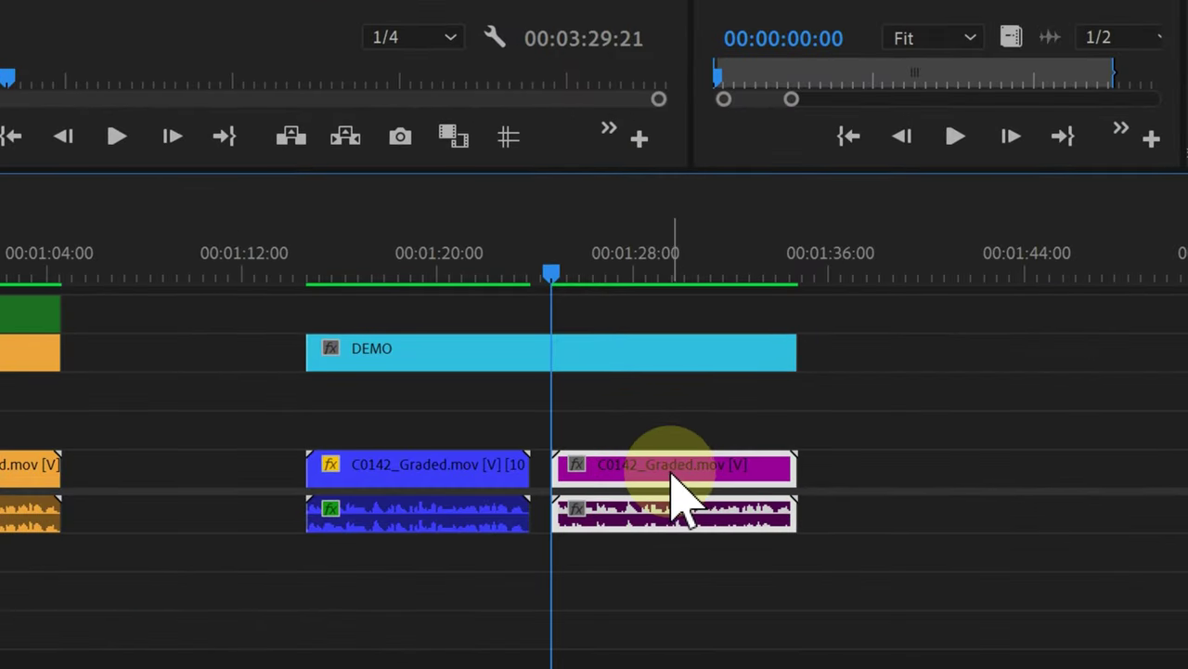
right_click(670, 502)
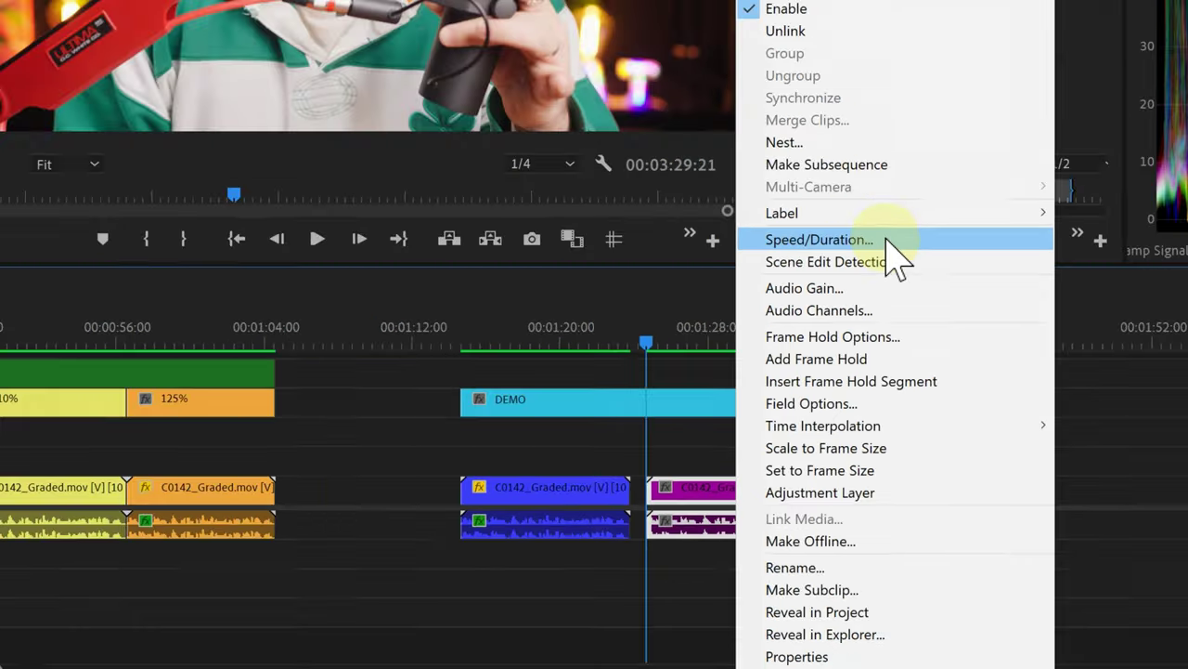
click(870, 139)
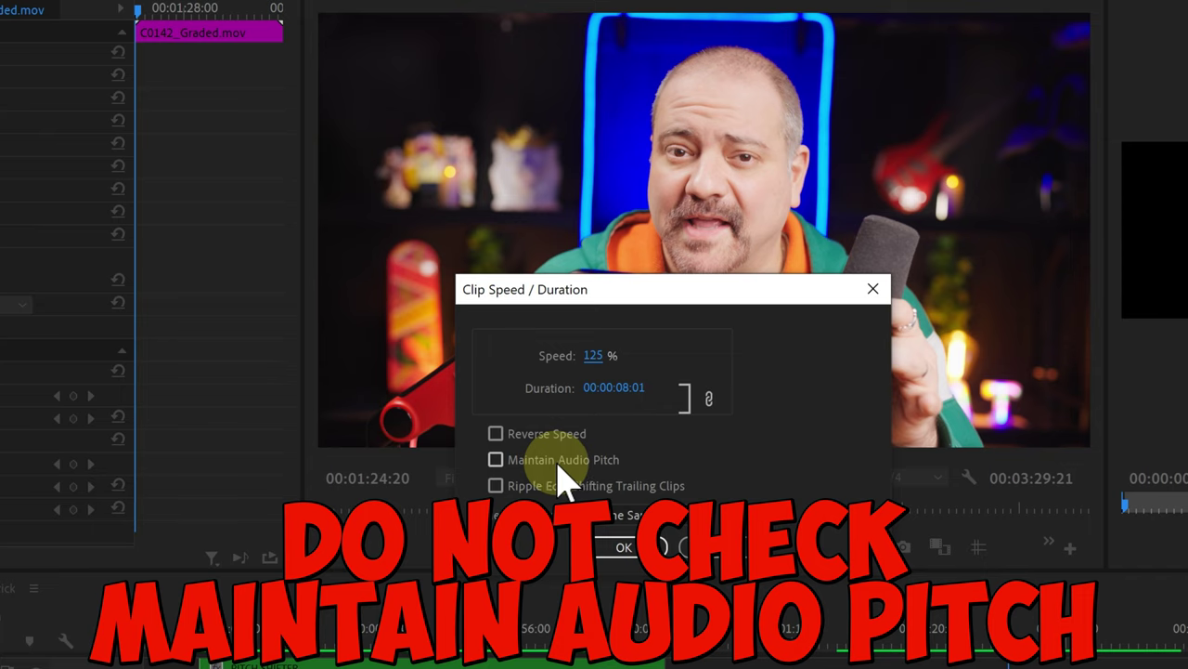
click(629, 552)
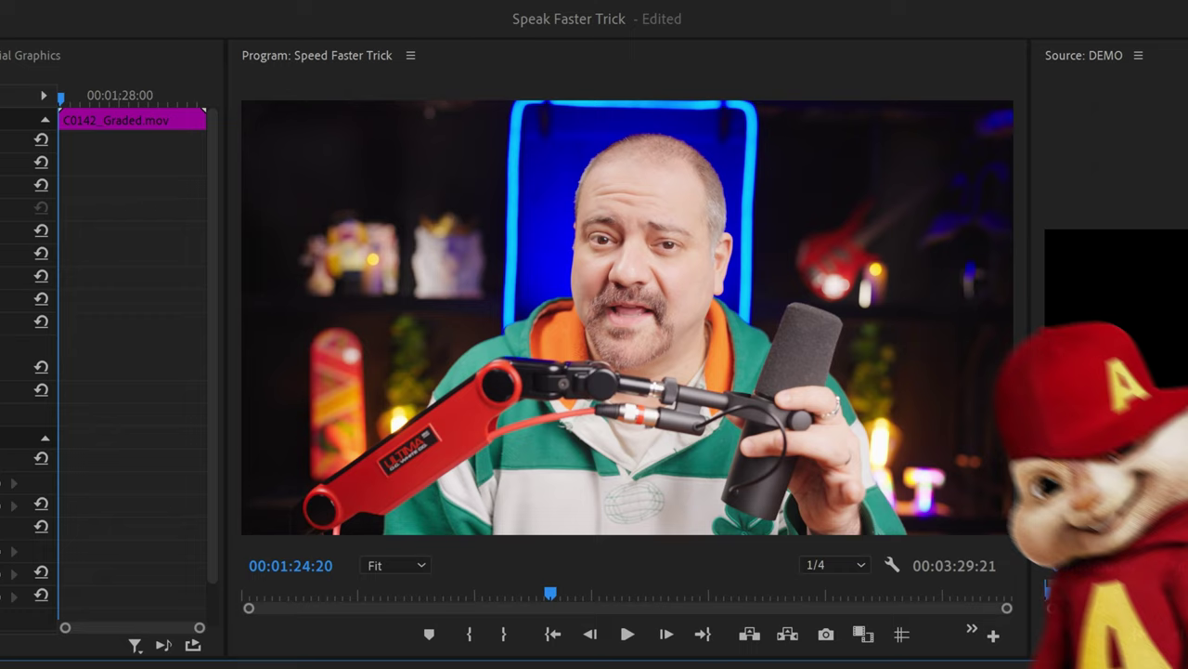
key(space)
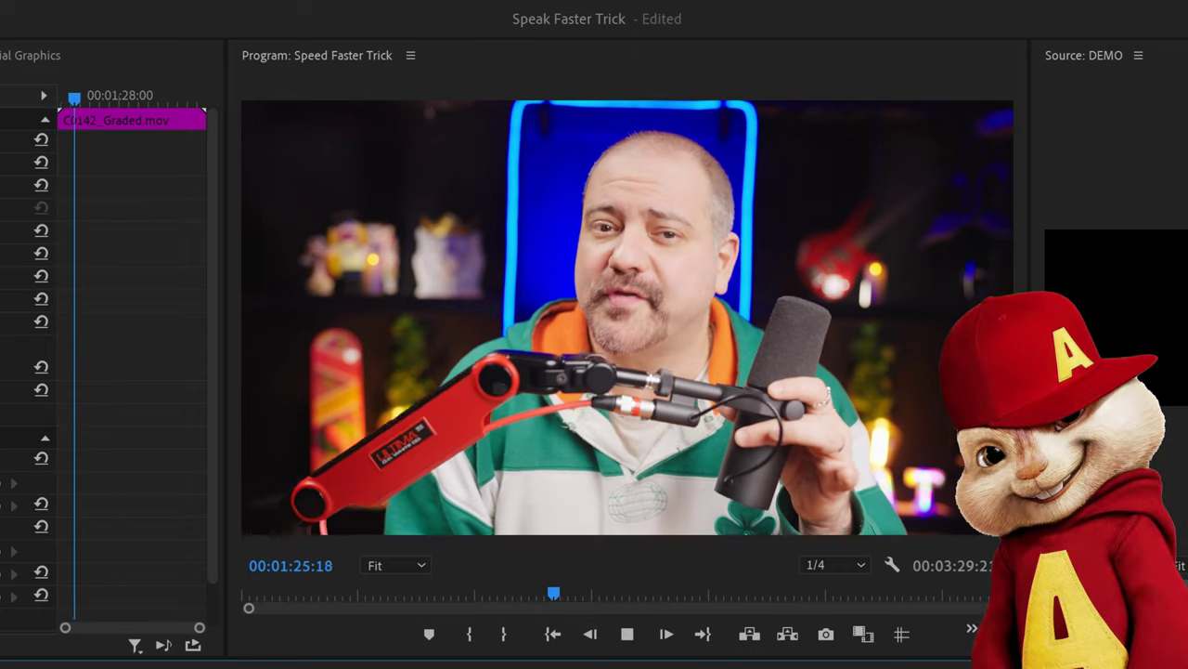
key(space)
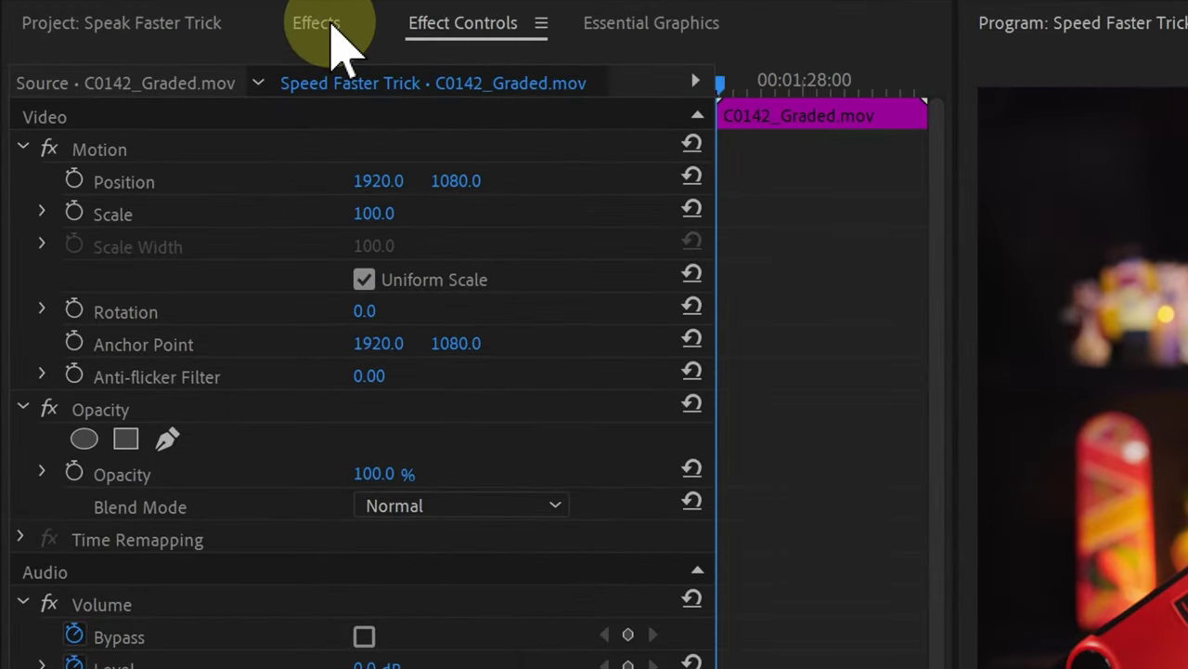
- Drop Pitch Shifter onto the 125% clip's audio and open its custom setup in Effect Controls
click(197, 51)
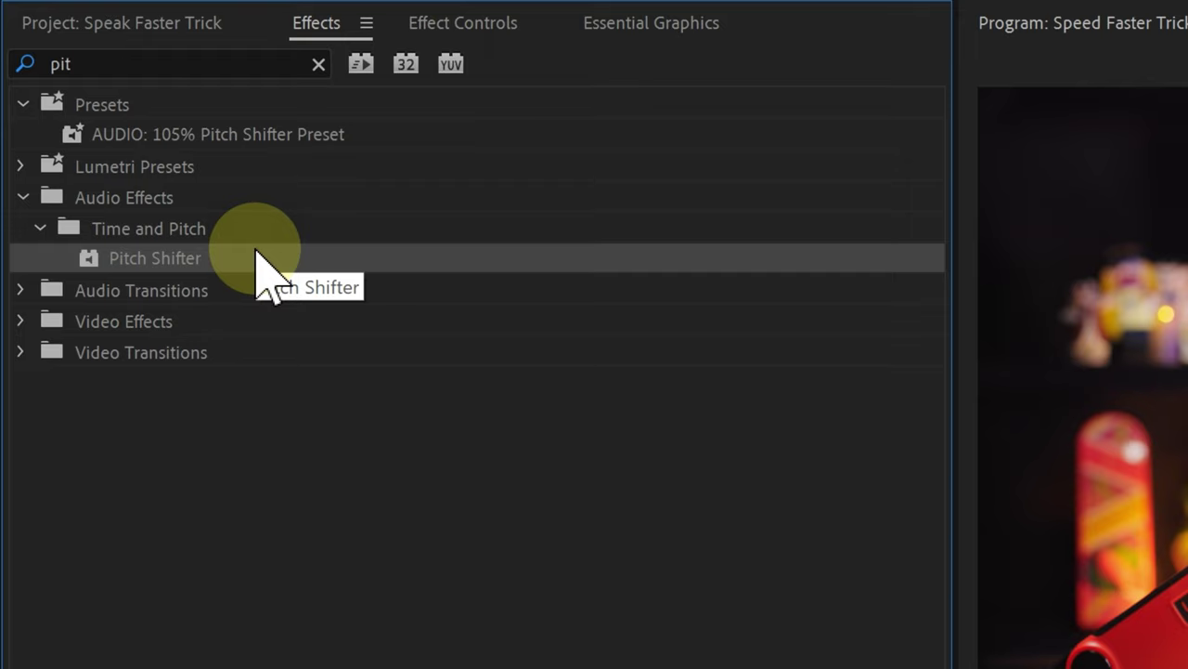
drag(253, 257, 744, 543)
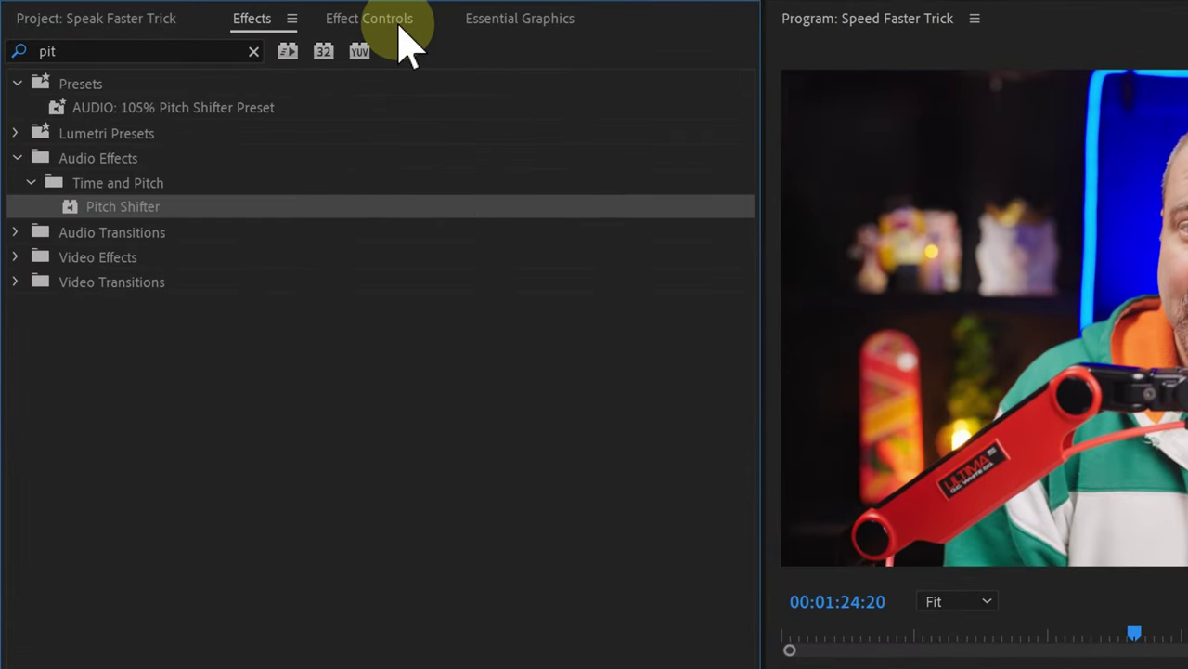
click(406, 38)
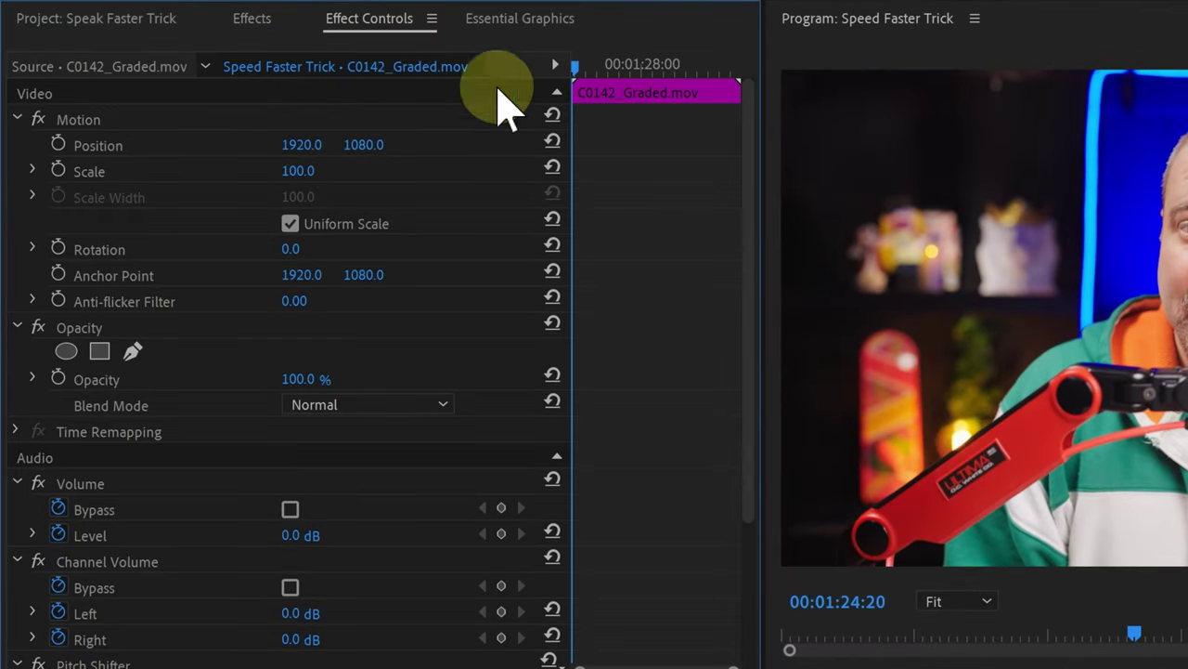
drag(751, 196, 469, 473)
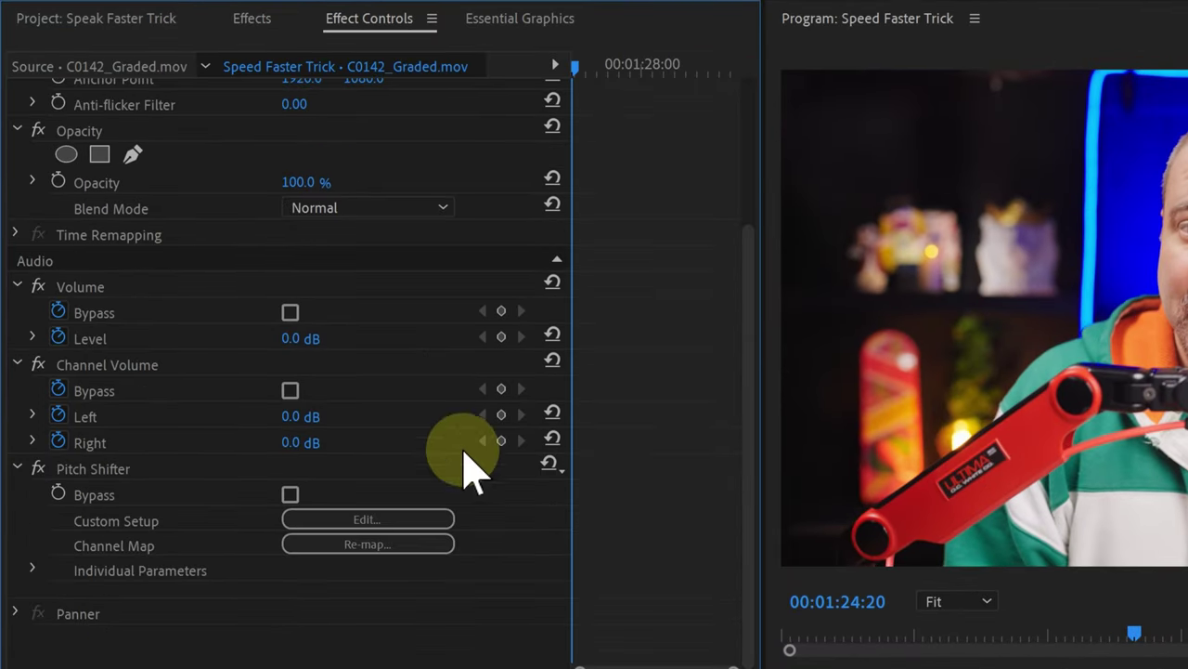
click(209, 468)
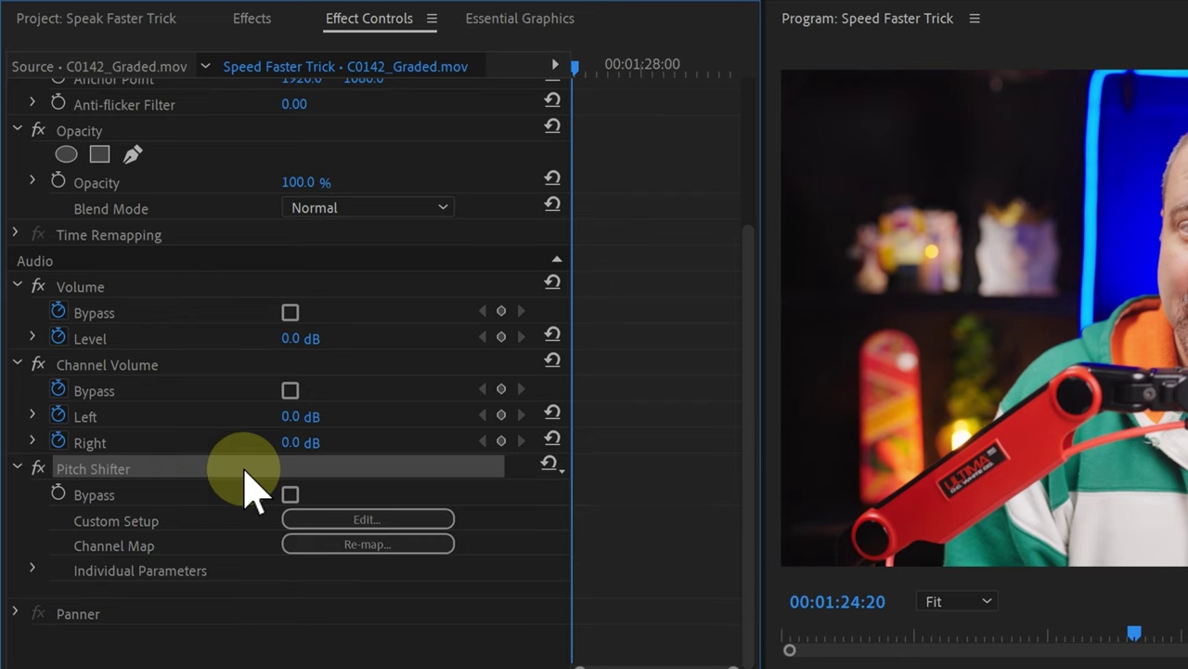
click(365, 522)
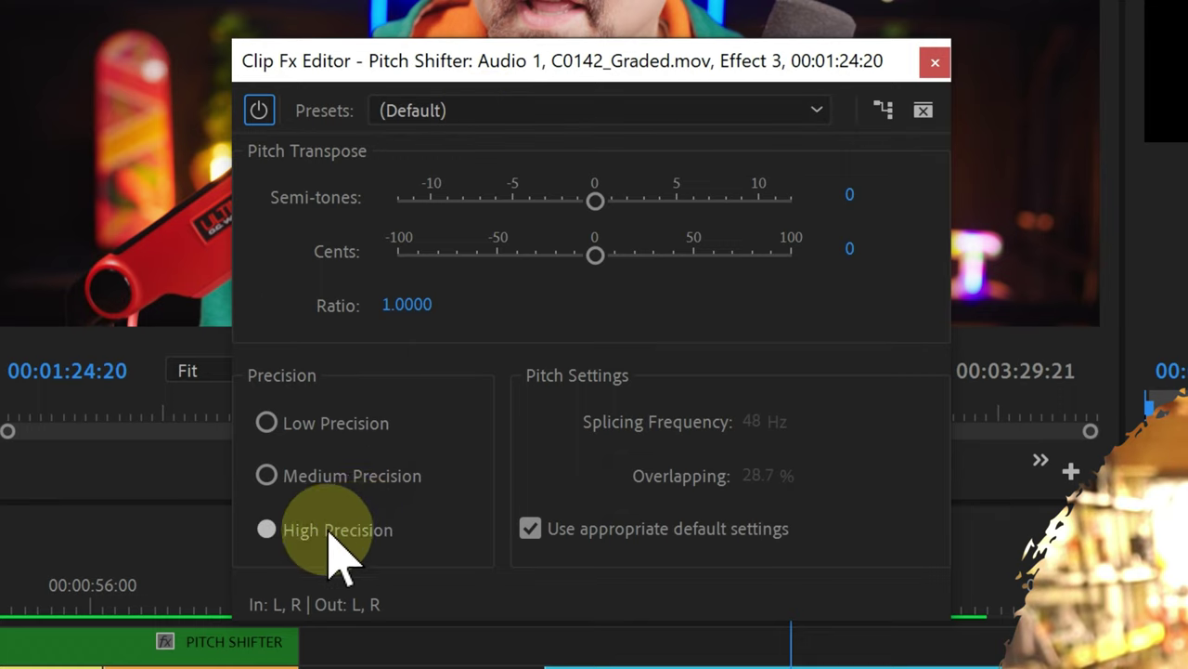
- Enter -3 semitones and -50 cents (0.8170 ratio), then close the Clip Fx Editor
click(850, 196)
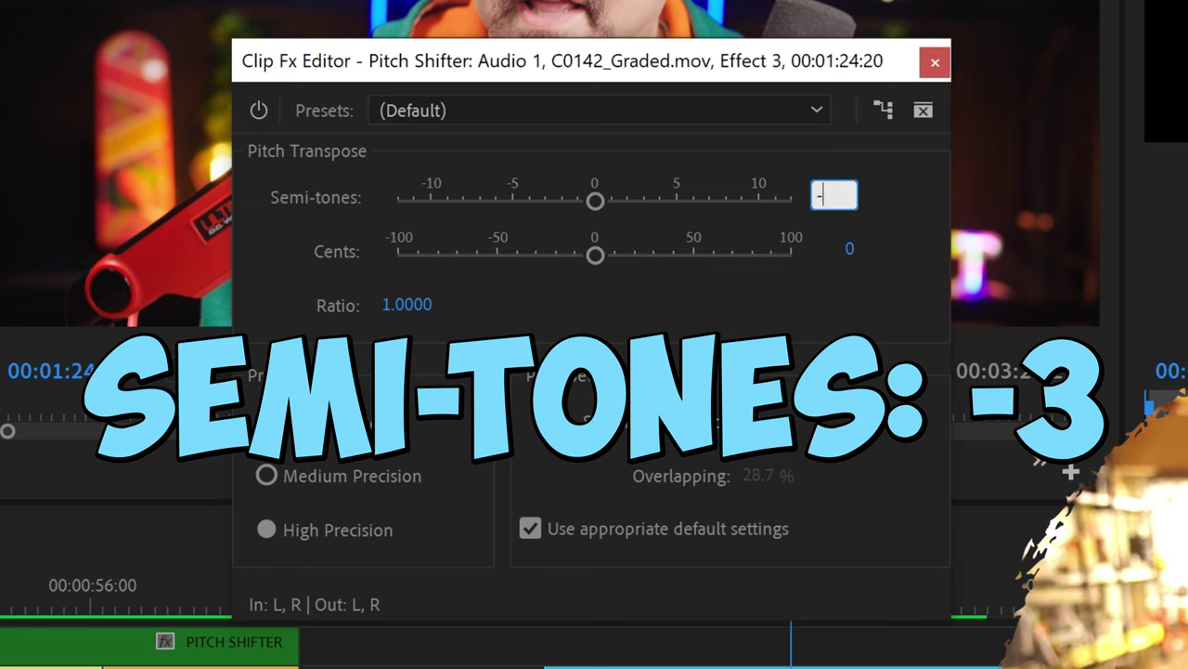
click(850, 247)
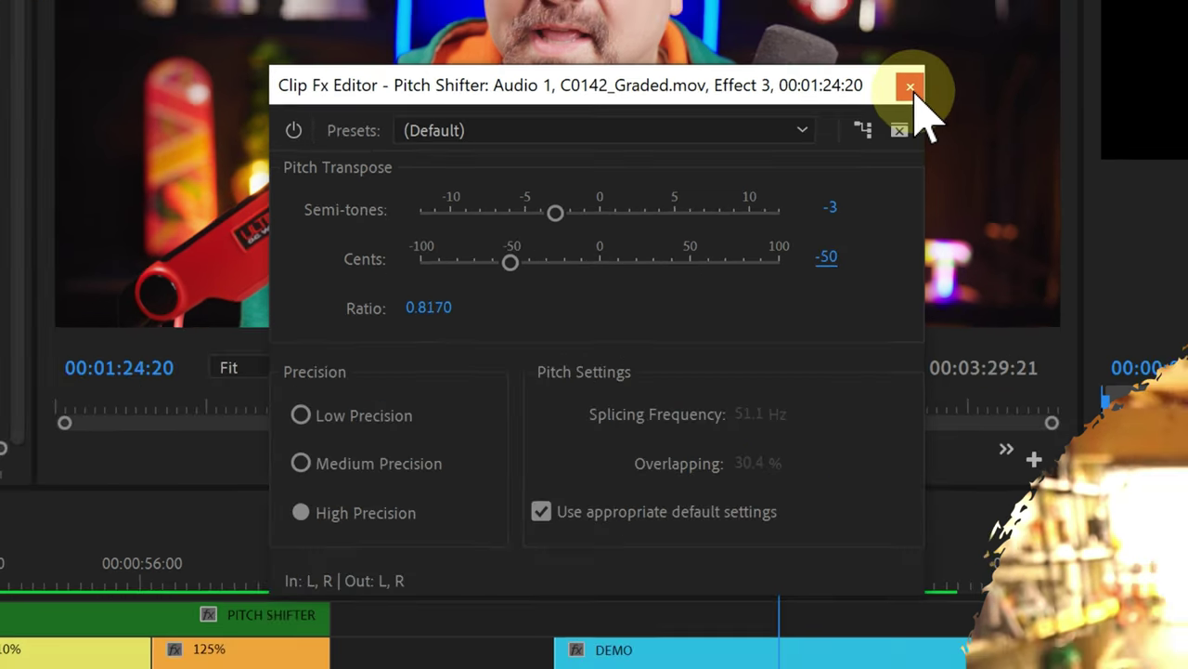
click(935, 63)
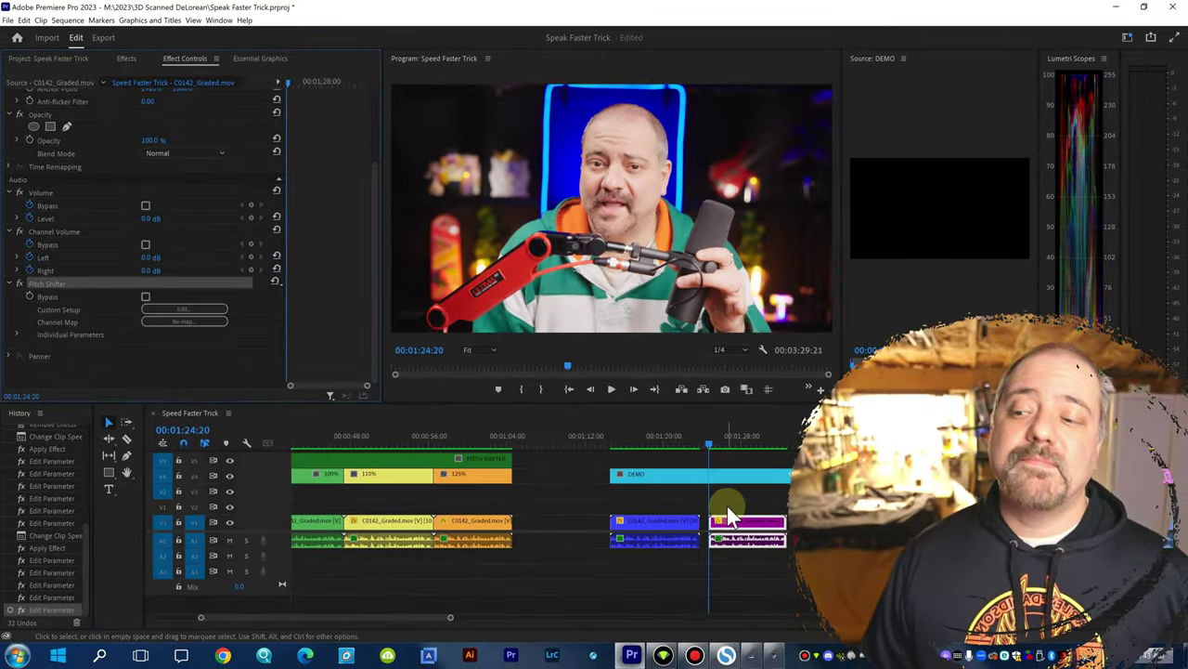
key(space)
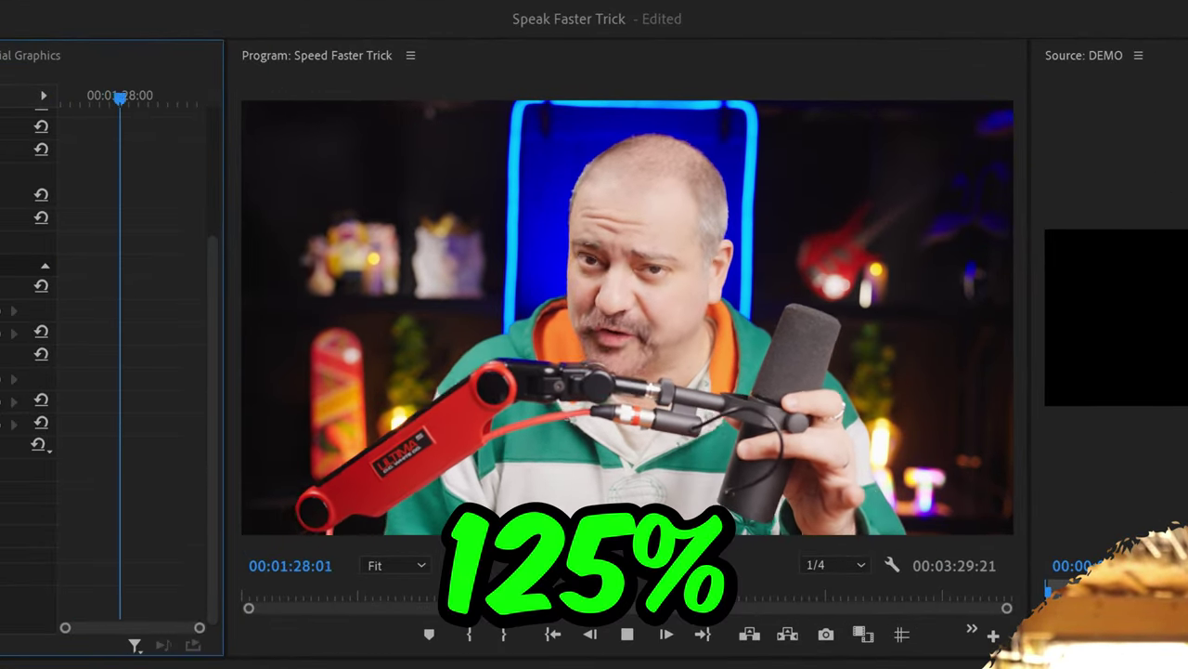
key(space)
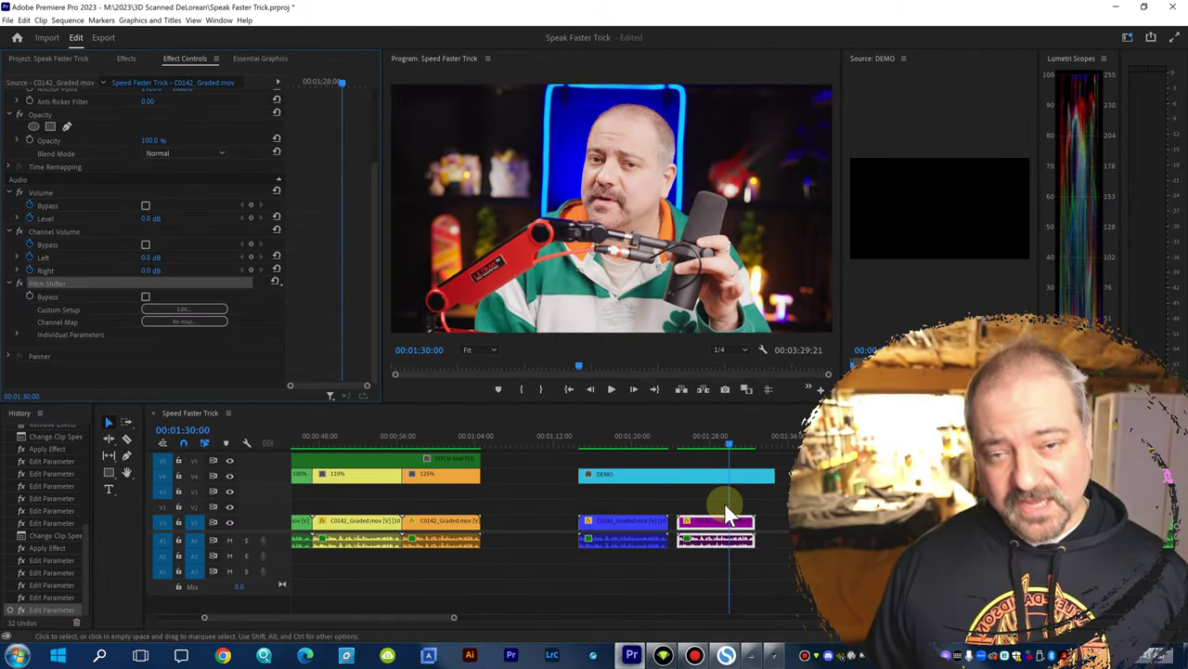